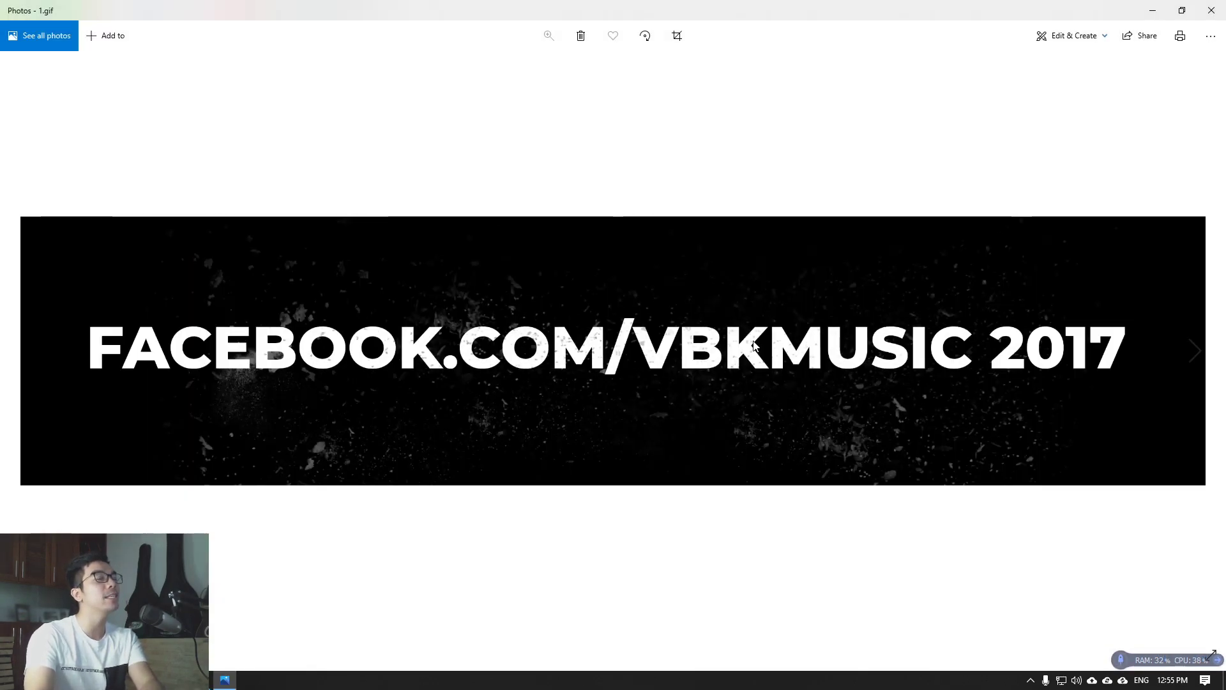
# Page through the promotional images to the Vina House Expansion 2 contents graphic, then switch to MindMeister.
pyautogui.press('Right')
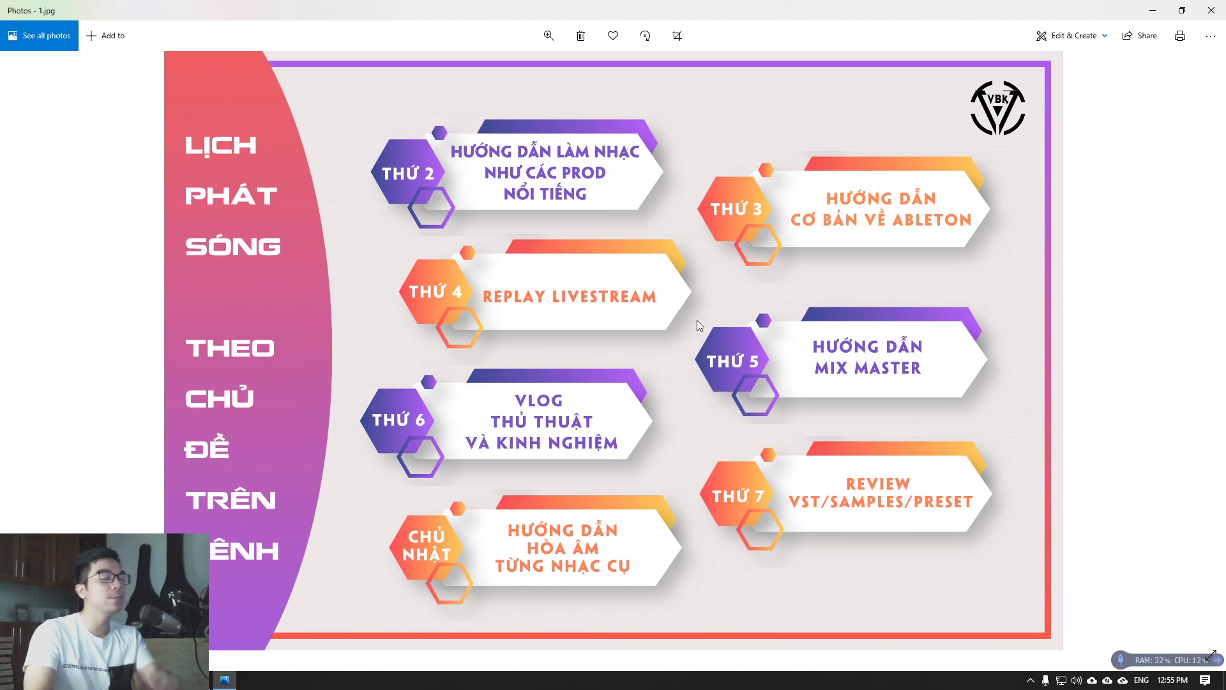
pyautogui.press('Right')
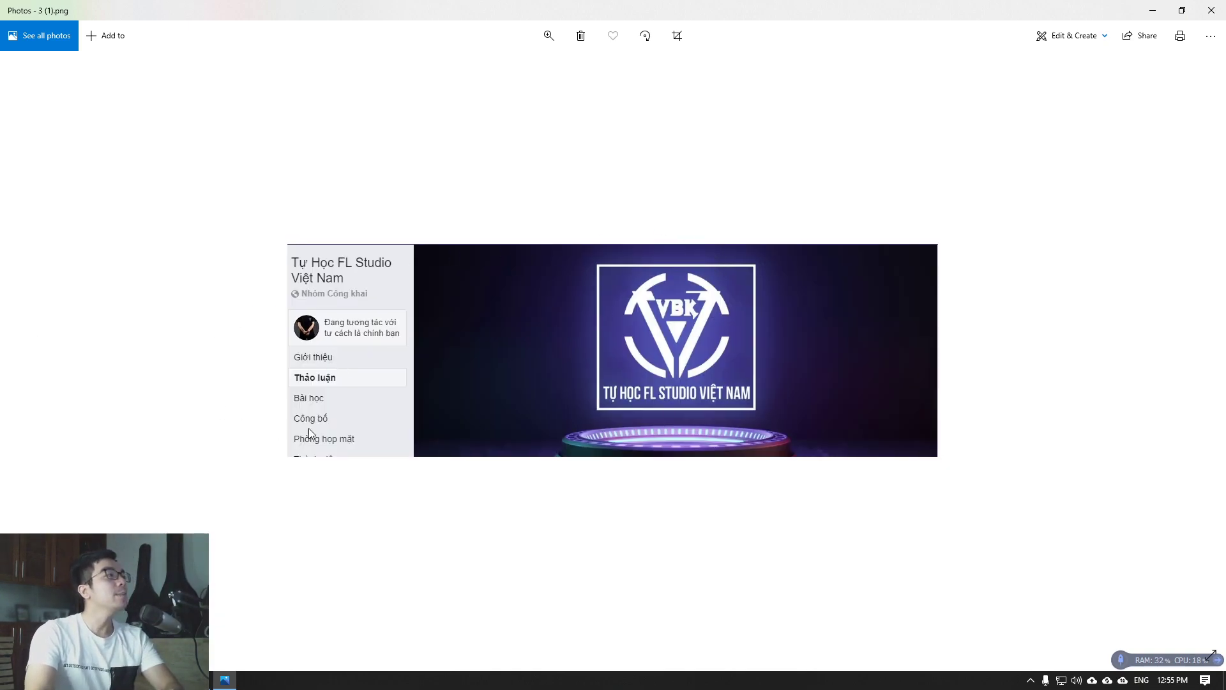
pyautogui.press('Right')
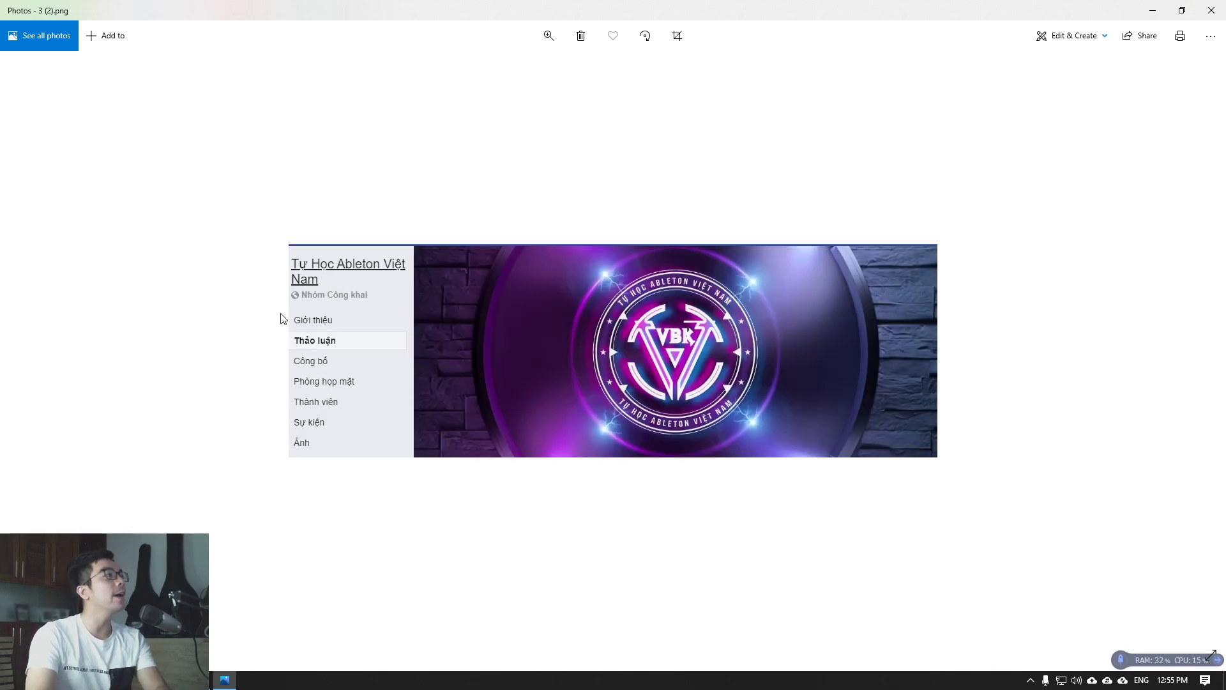
pyautogui.press('Right')
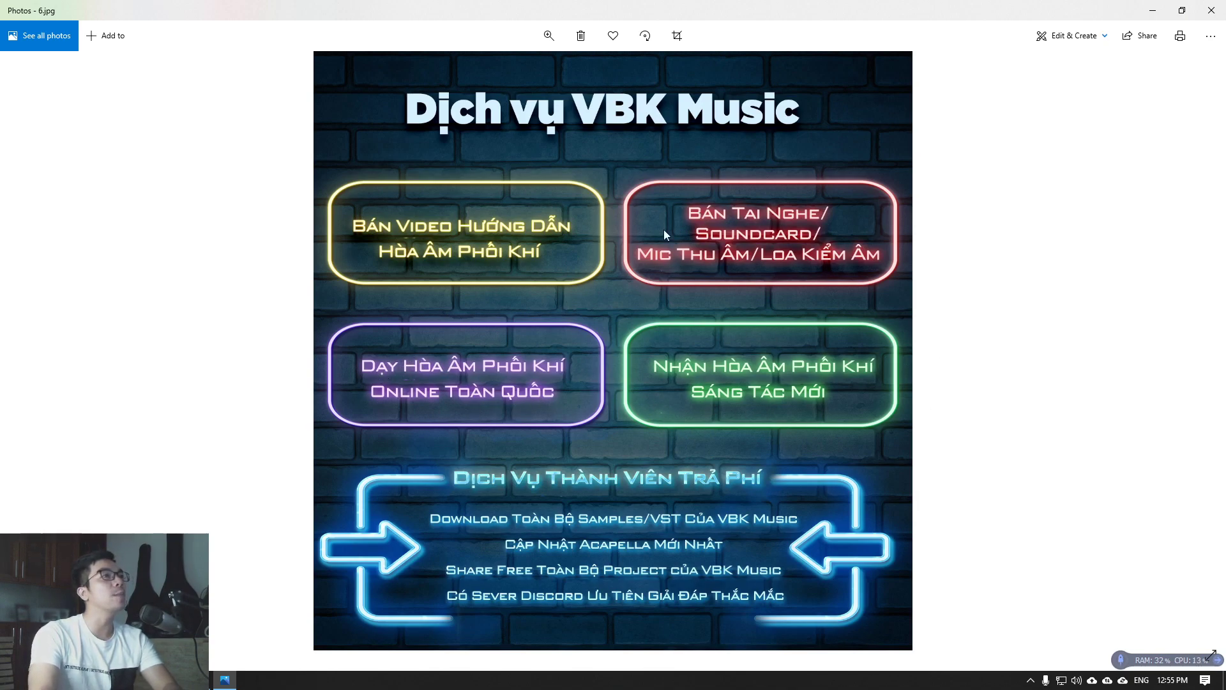
pyautogui.press('Right')
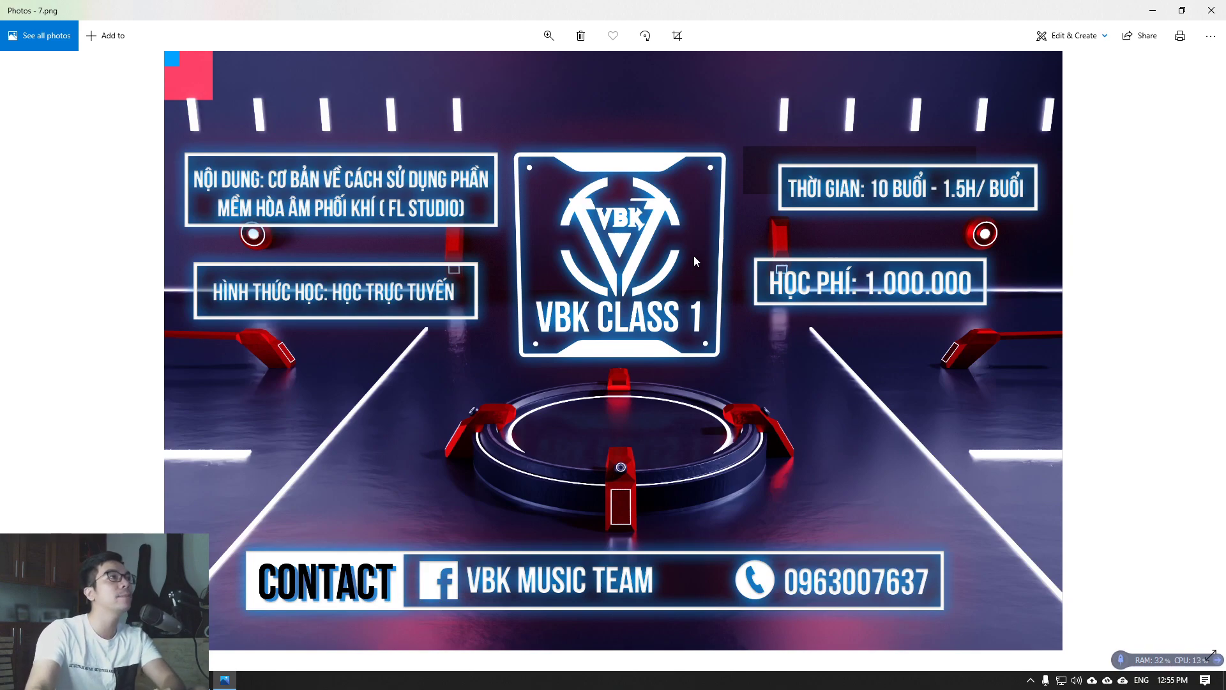
pyautogui.press('Right')
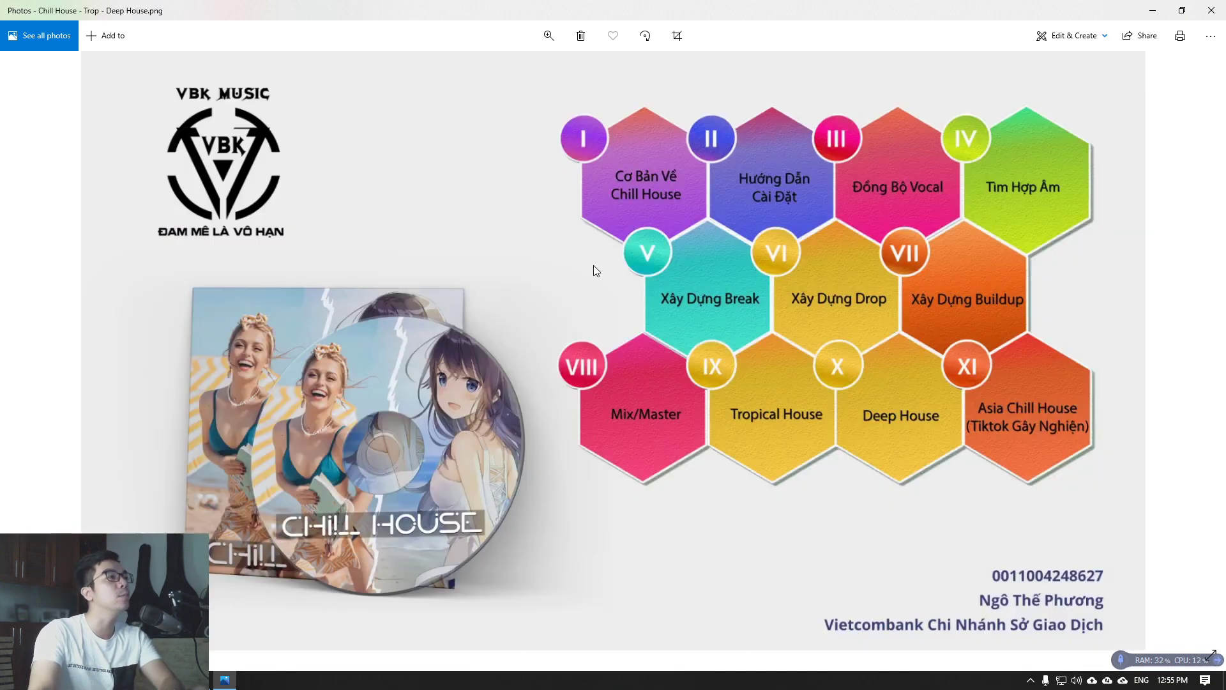
pyautogui.press('Right')
pyautogui.press('Right')
pyautogui.press('Right')
pyautogui.press('Right')
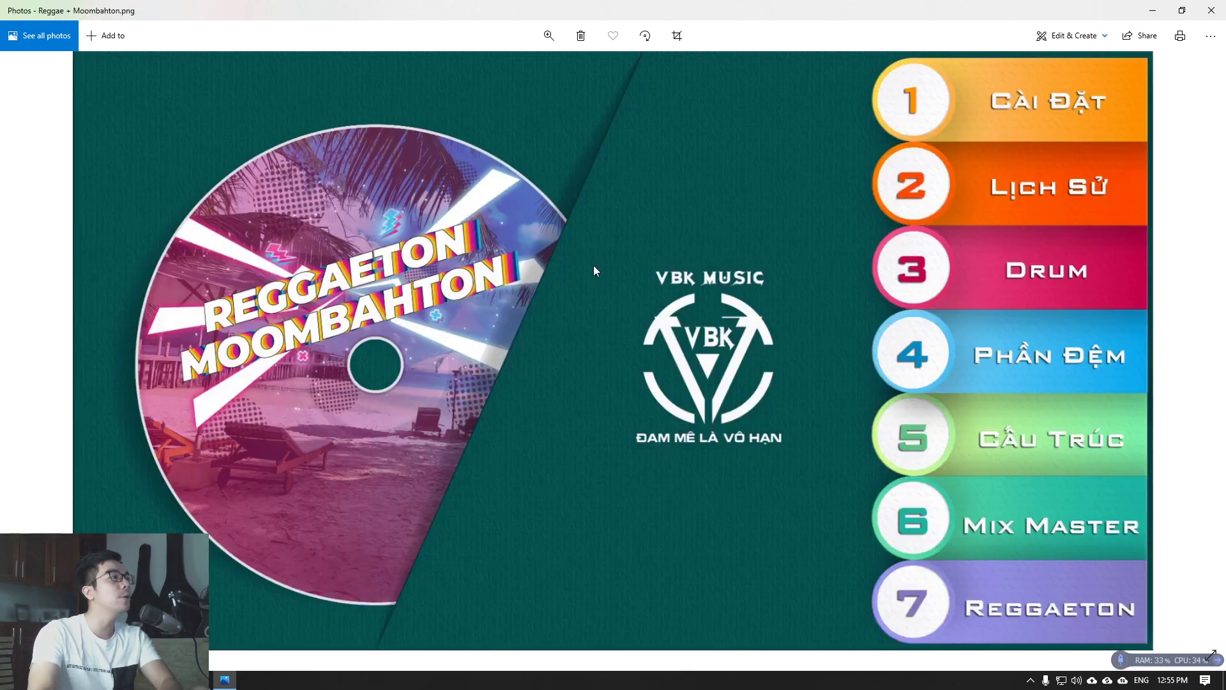
pyautogui.press('Right')
pyautogui.press('Right')
pyautogui.press('Right')
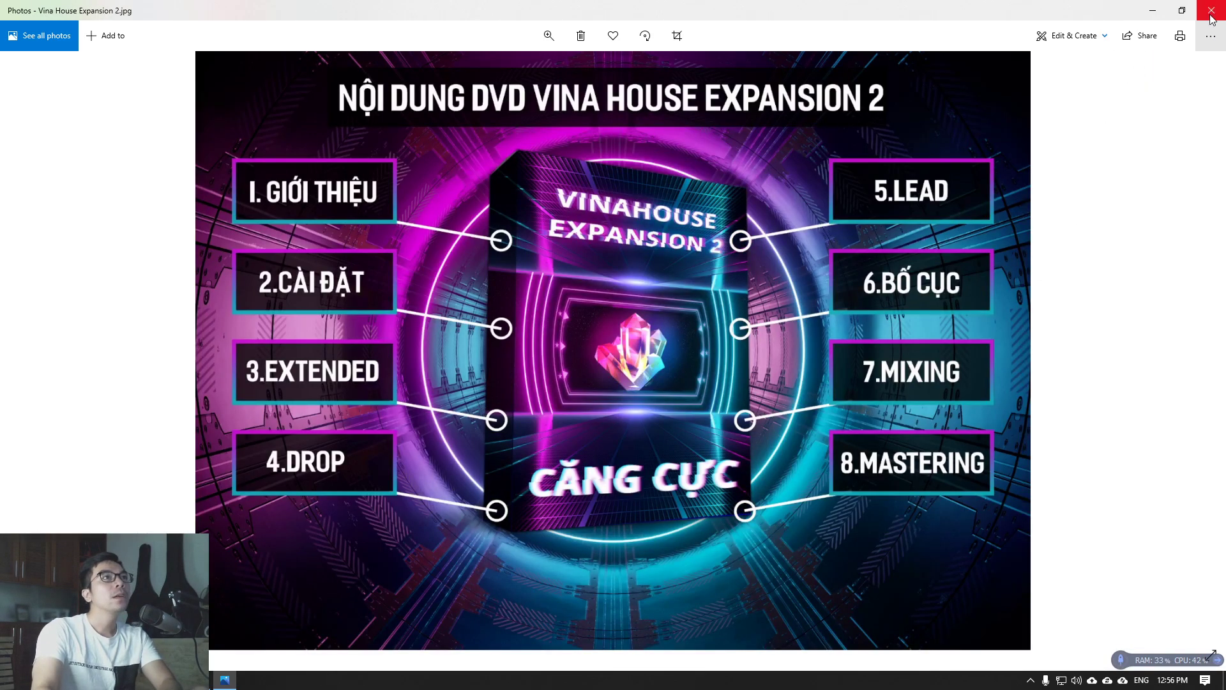
pyautogui.hotkey('alt', 'Tab')
# Rename the central topic to 'Remix 1 Bài Hat' and add an empty first branch.
pyautogui.doubleClick(513, 373)
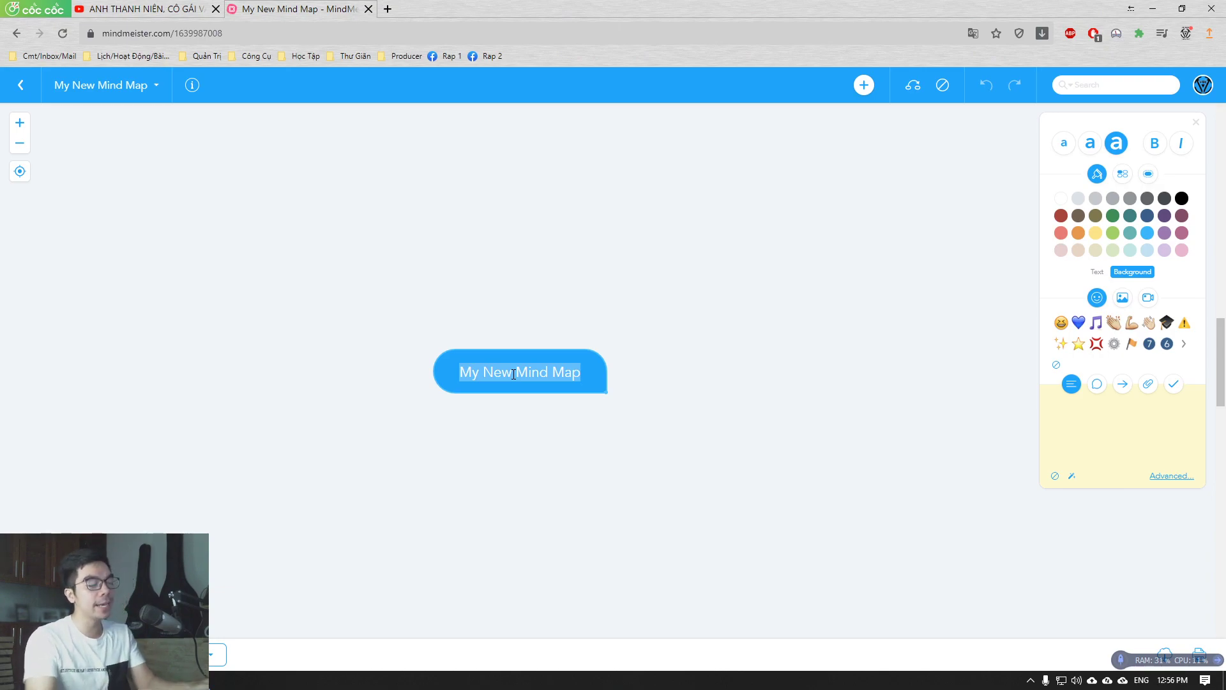
pyautogui.write('Remix 1 ')
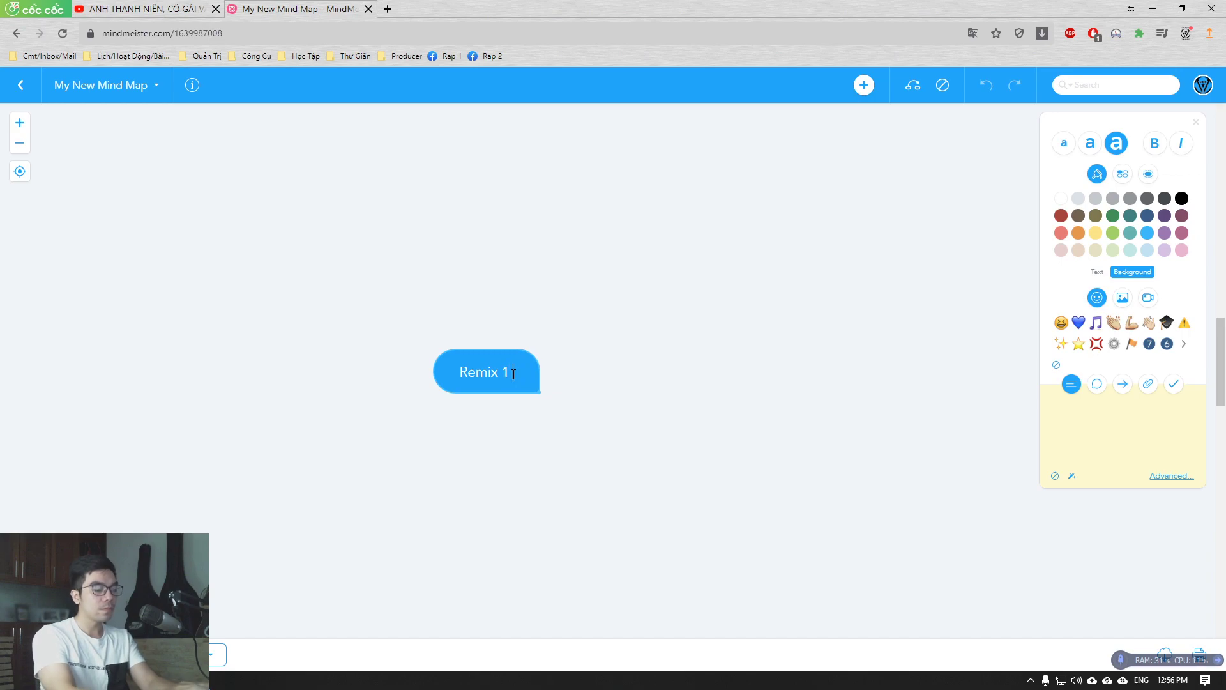
pyautogui.write('Bài Hat')
pyautogui.press('Tab')
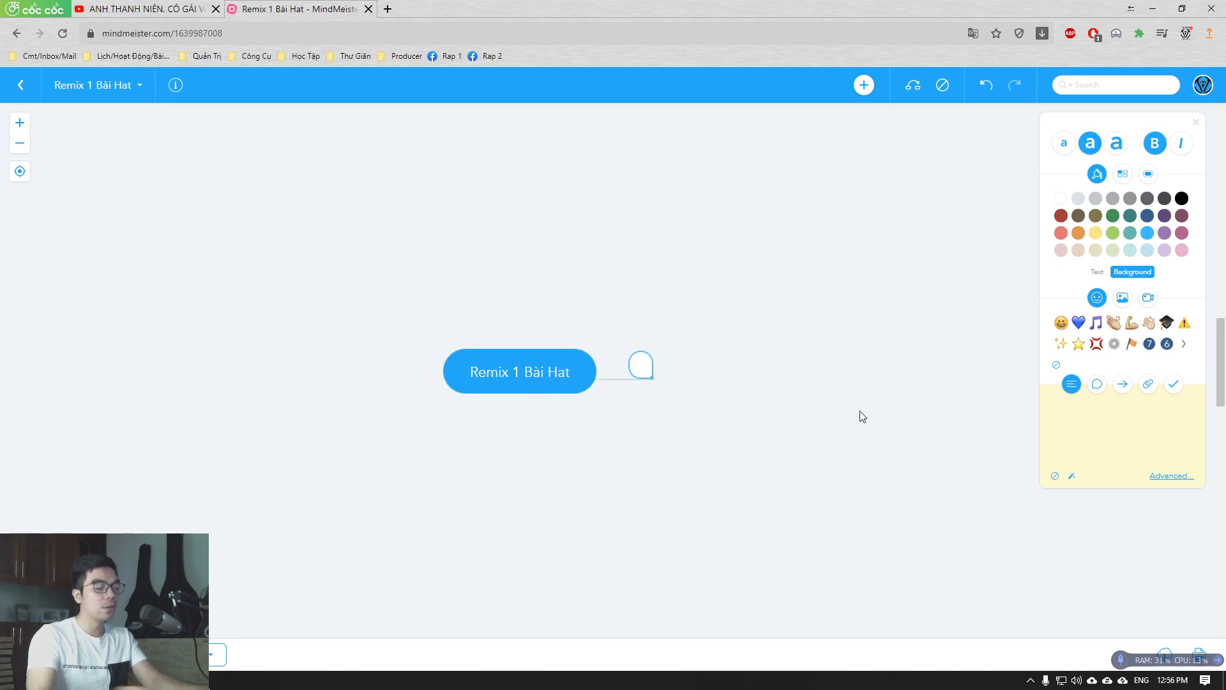
# Title the first branch '1. Acapella' with sub-topics on finding acapellas, 'Tách', and loading into music software.
pyautogui.write('1.')
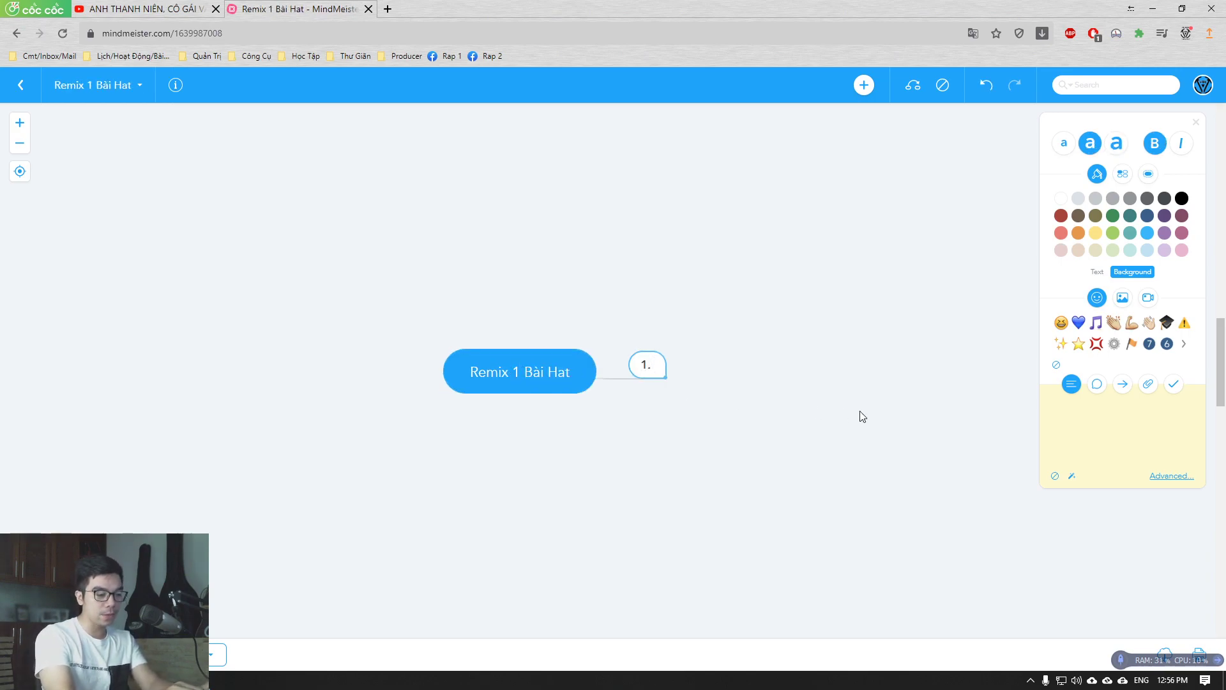
pyautogui.write(' Acapella')
pyautogui.press('Tab')
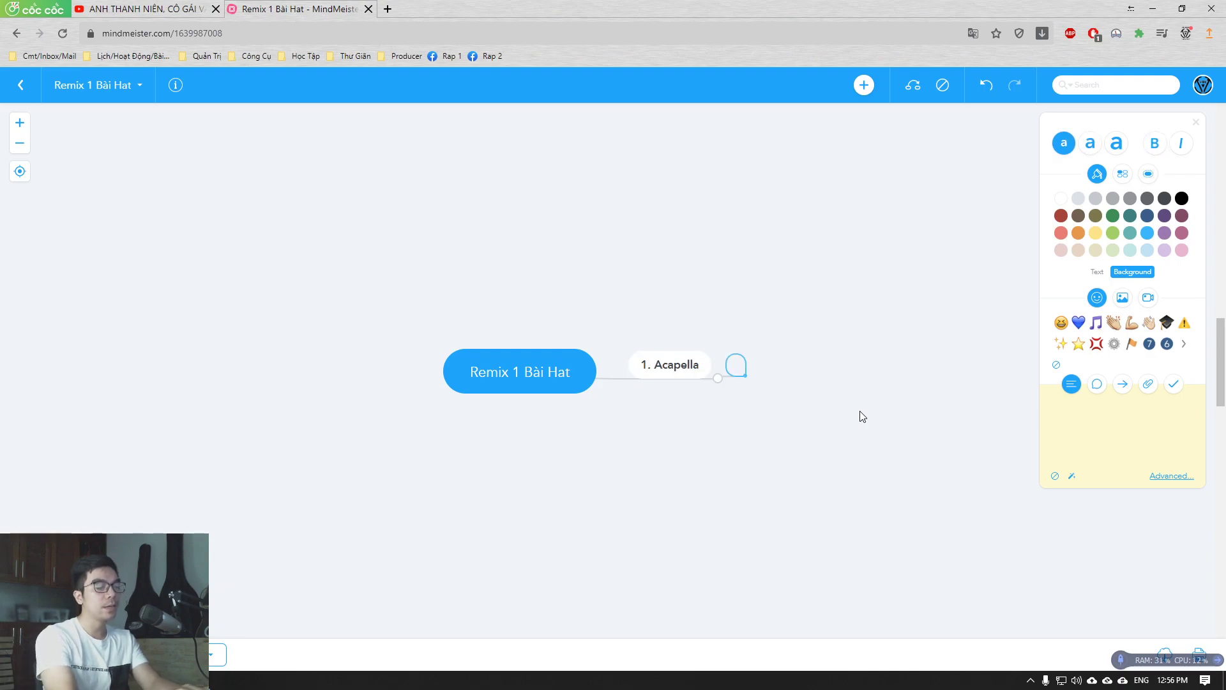
pyautogui.write('Tim')
pyautogui.write(',')
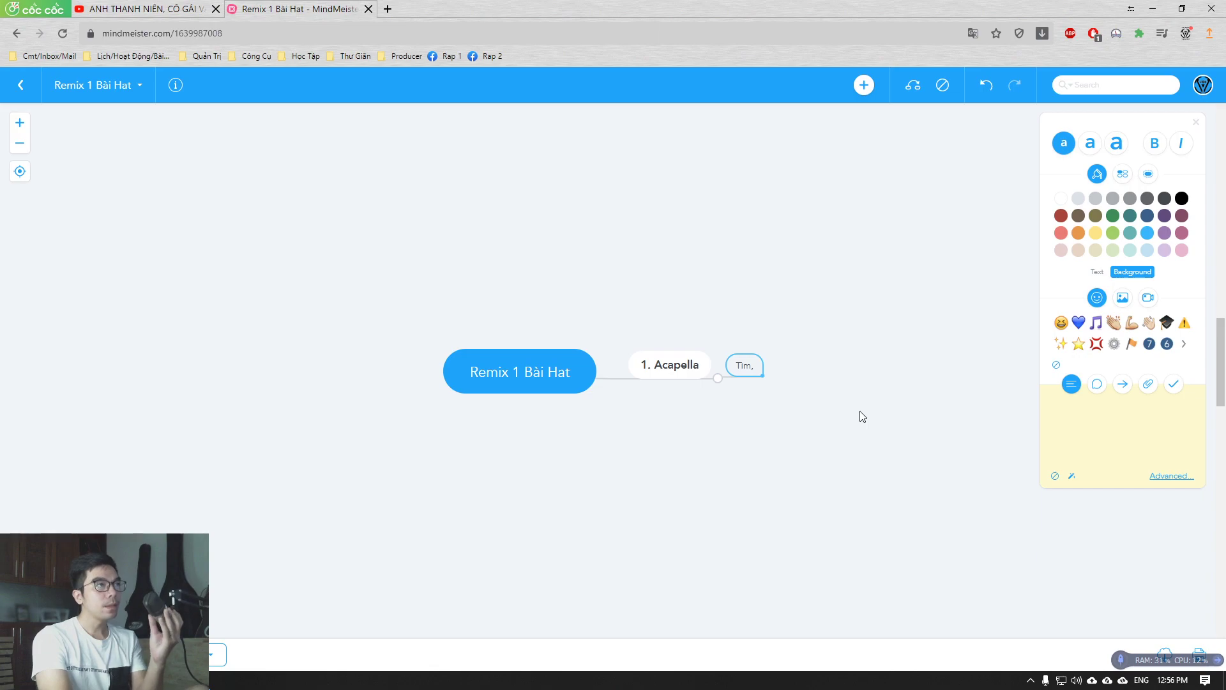
pyautogui.press('BackSpace')
pyautogui.write(' các Aca của Ca')
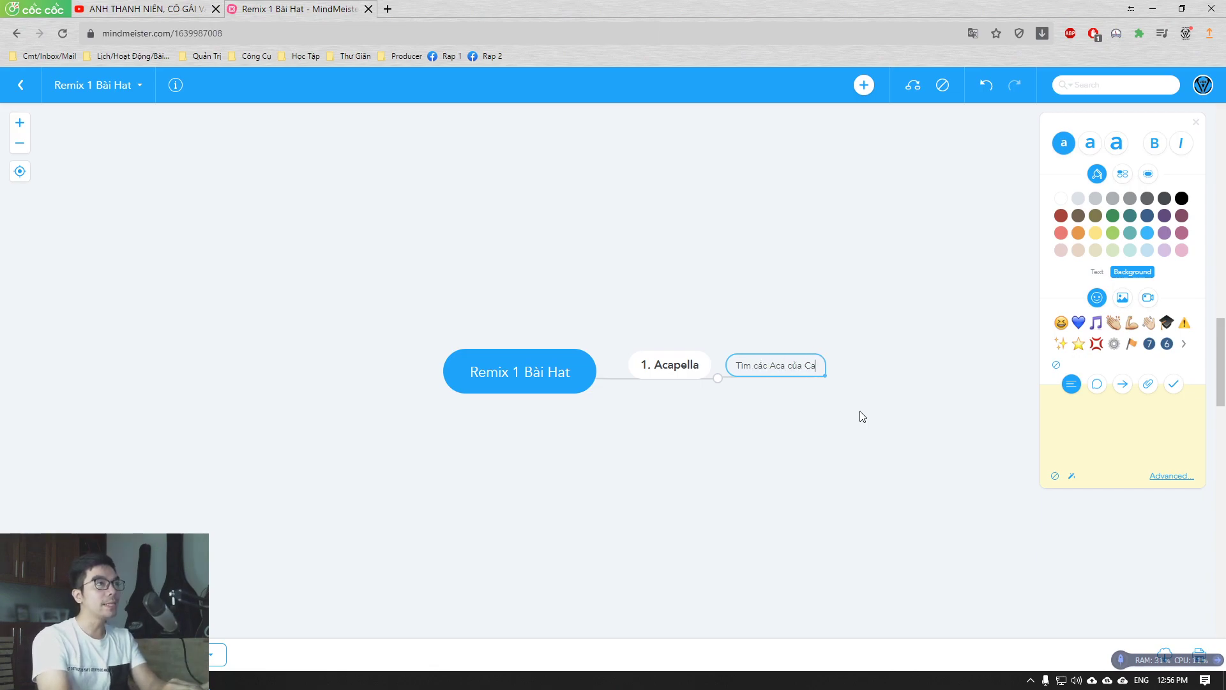
pyautogui.write(' Sỹ Nổi Tiếng')
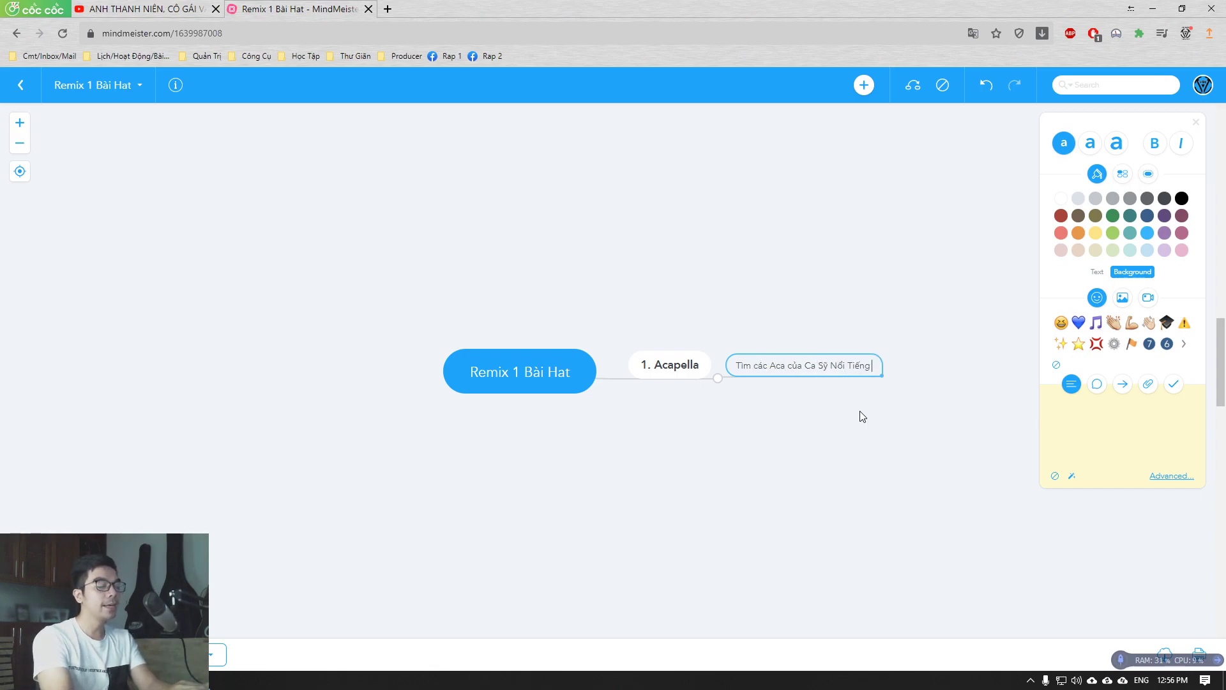
pyautogui.write(' Share')
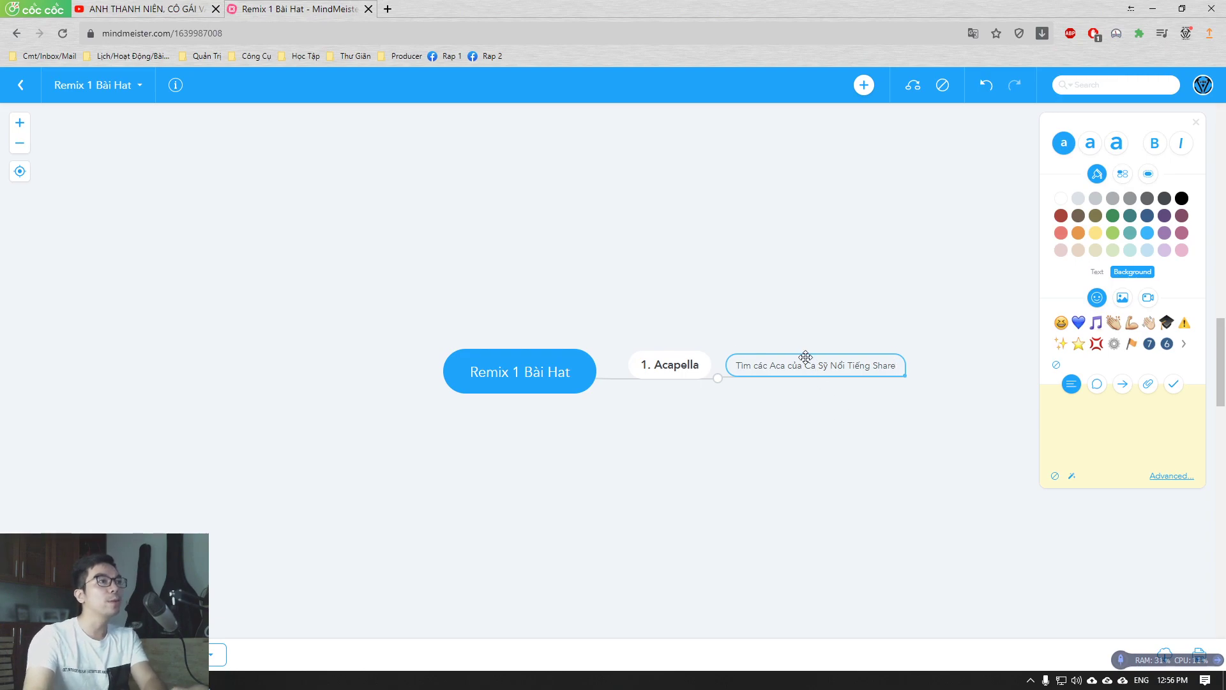
pyautogui.press('Return')
pyautogui.scroll(-2, 757, 329)
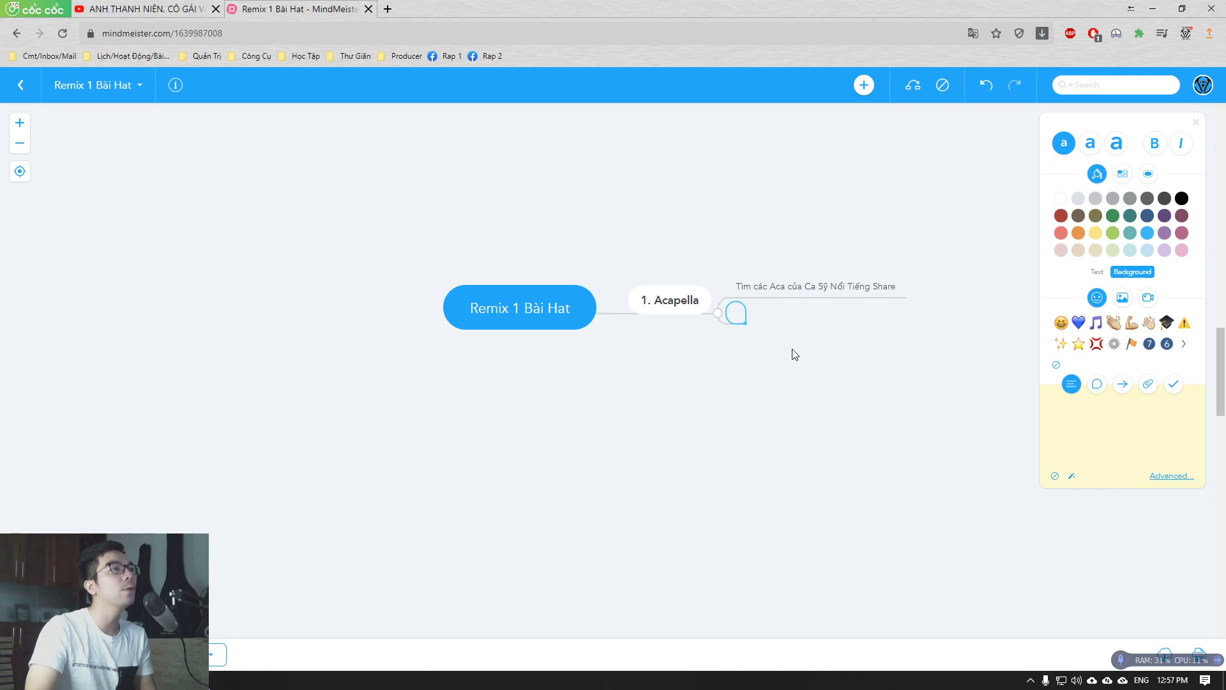
pyautogui.write('Tá')
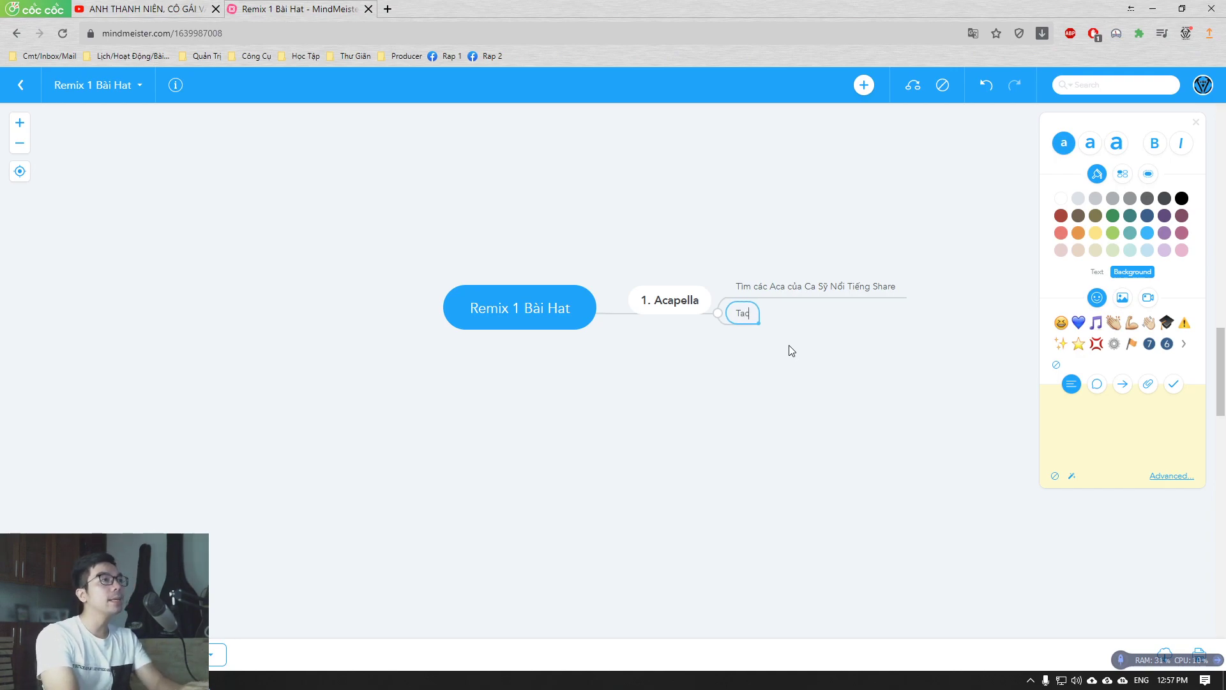
pyautogui.write('ch')
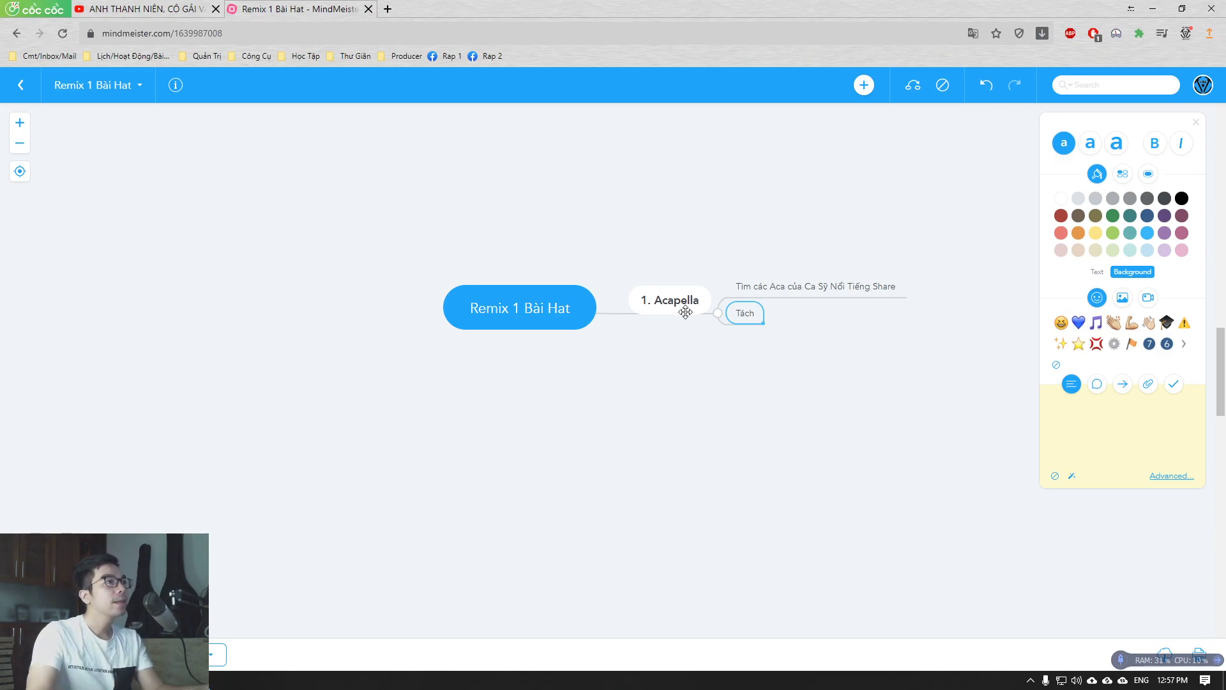
pyautogui.press('Return')
pyautogui.write('Đưa')
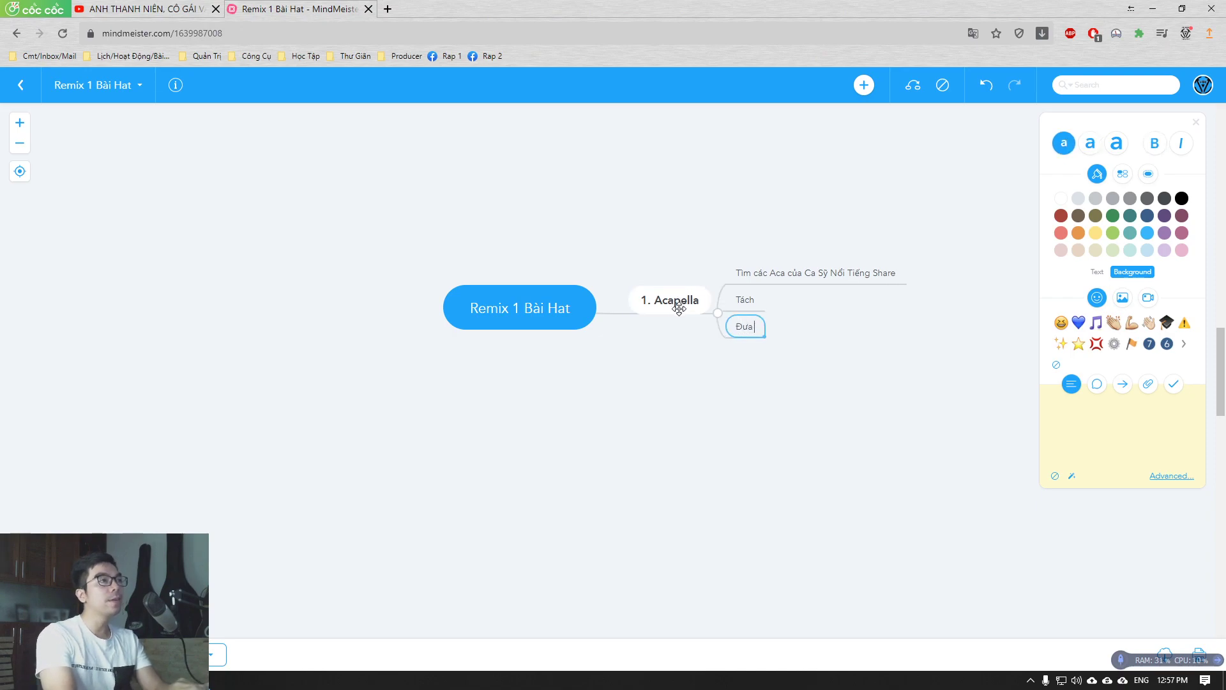
pyautogui.write(' vào phần')
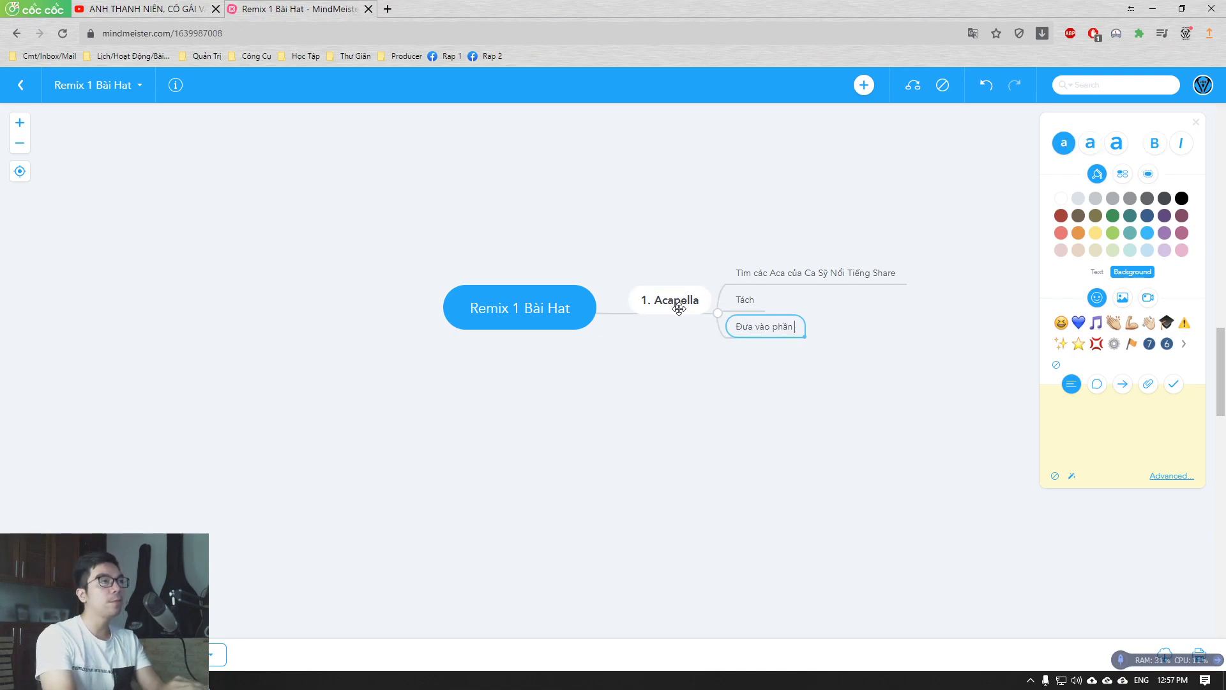
pyautogui.write(' mềm hòa âm phối khí và đồng bộ tempo')
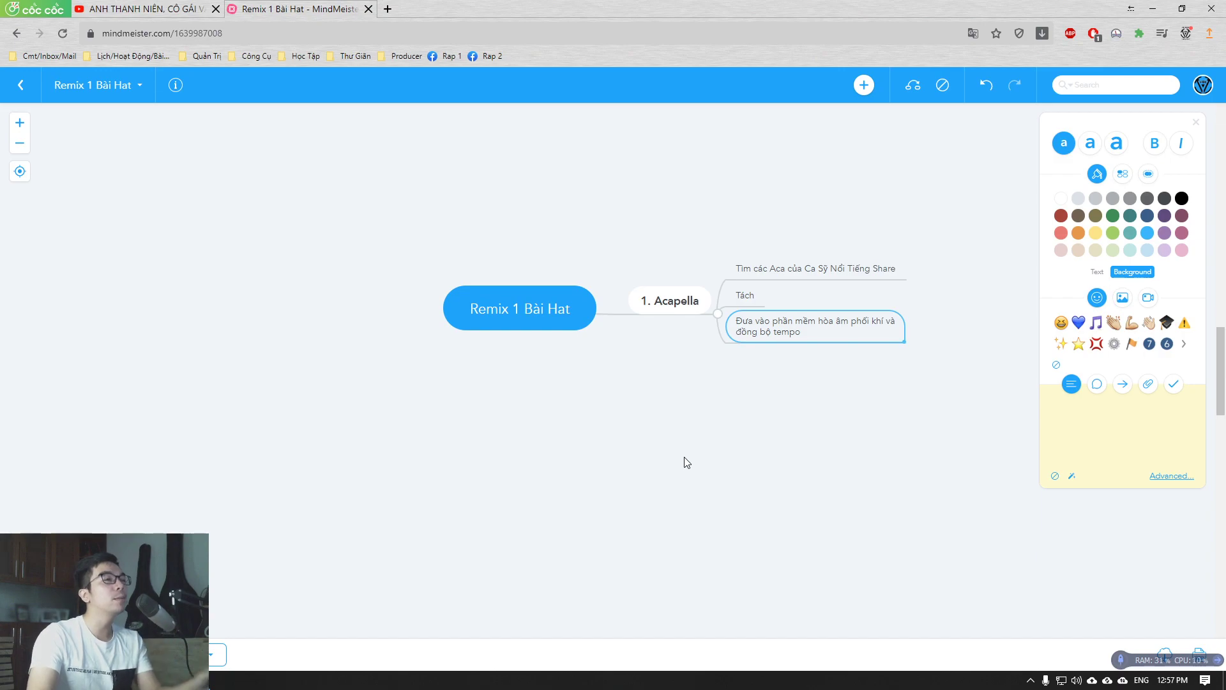
# Add 'Tìm Hợp Âm' holding 'Học Nhạc Lý' and 'Tìm hợp âm trên mạng', then start a second main branch.
pyautogui.click(669, 309)
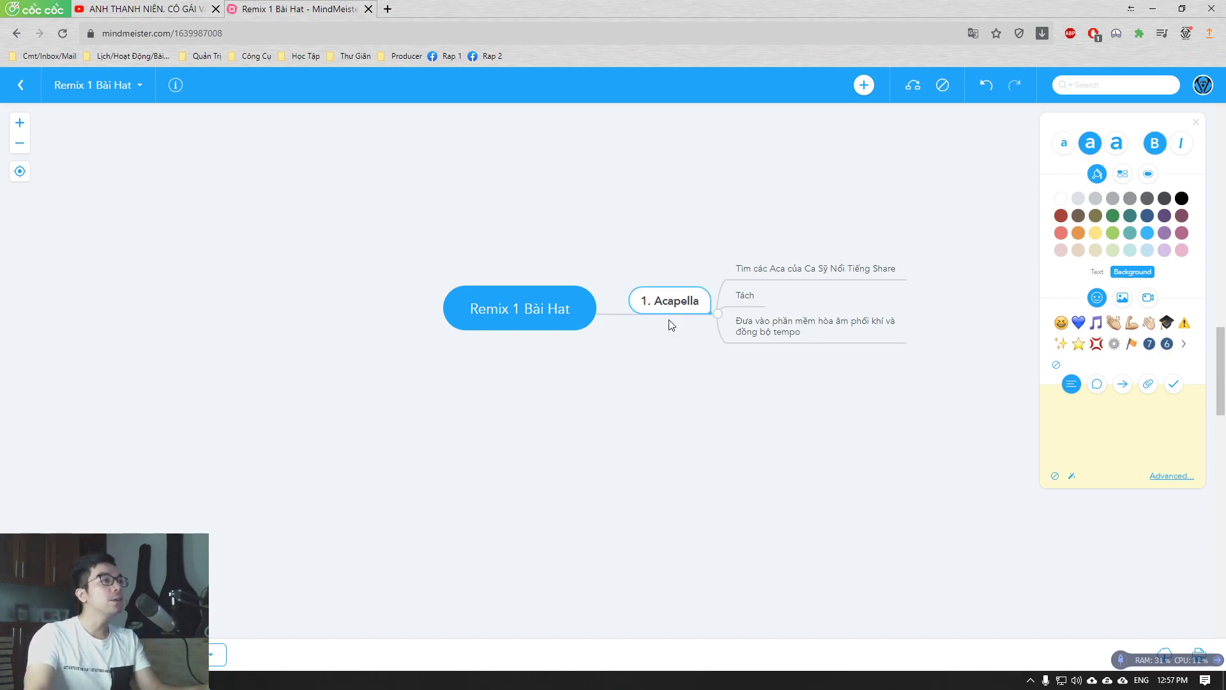
pyautogui.press('Tab')
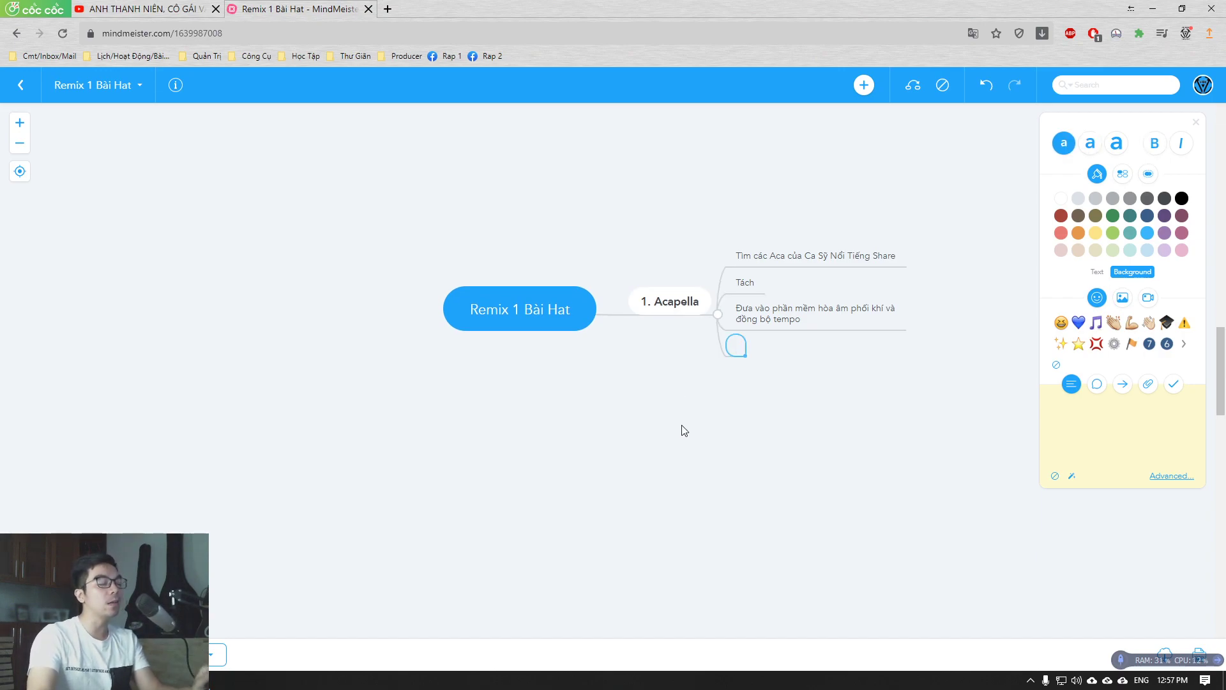
pyautogui.write('Tim Hợp')
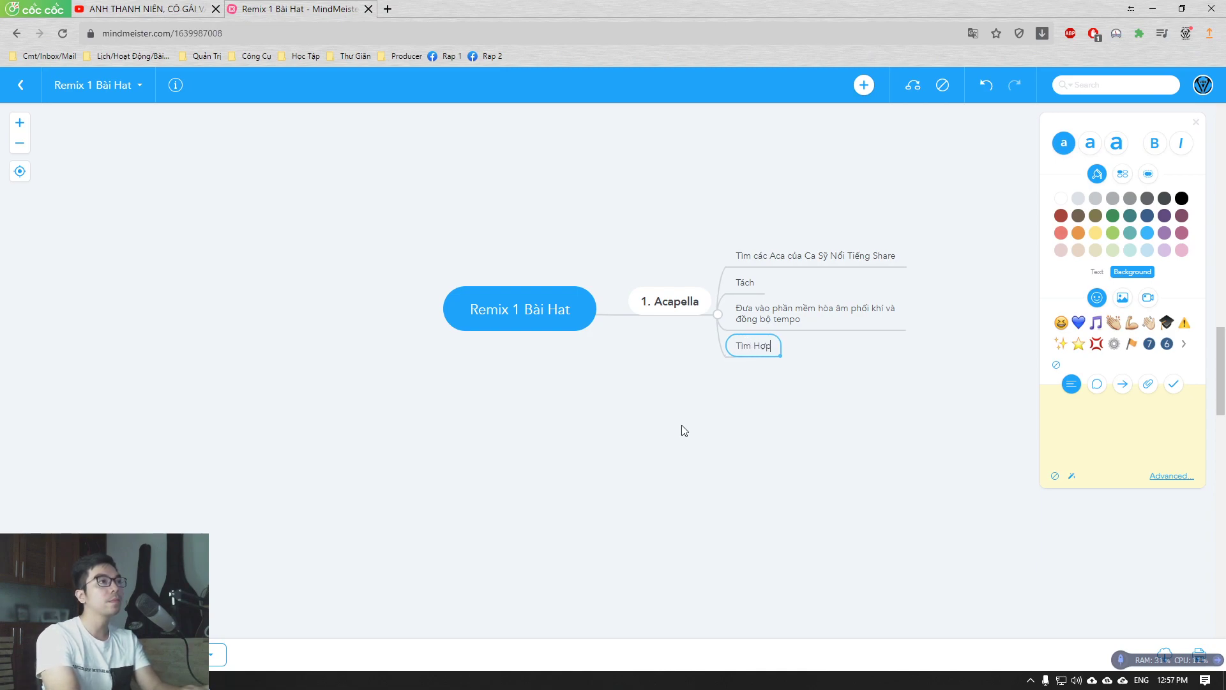
pyautogui.write(' Â')
pyautogui.write('m')
pyautogui.press('Tab')
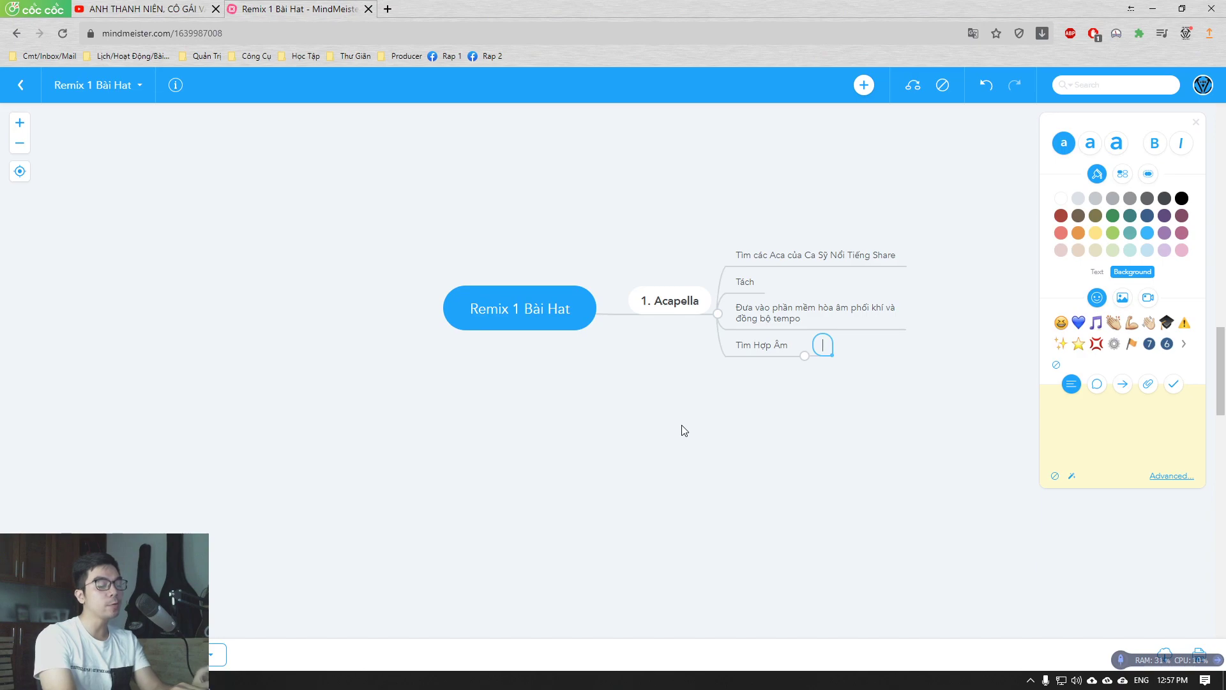
pyautogui.write('Học N')
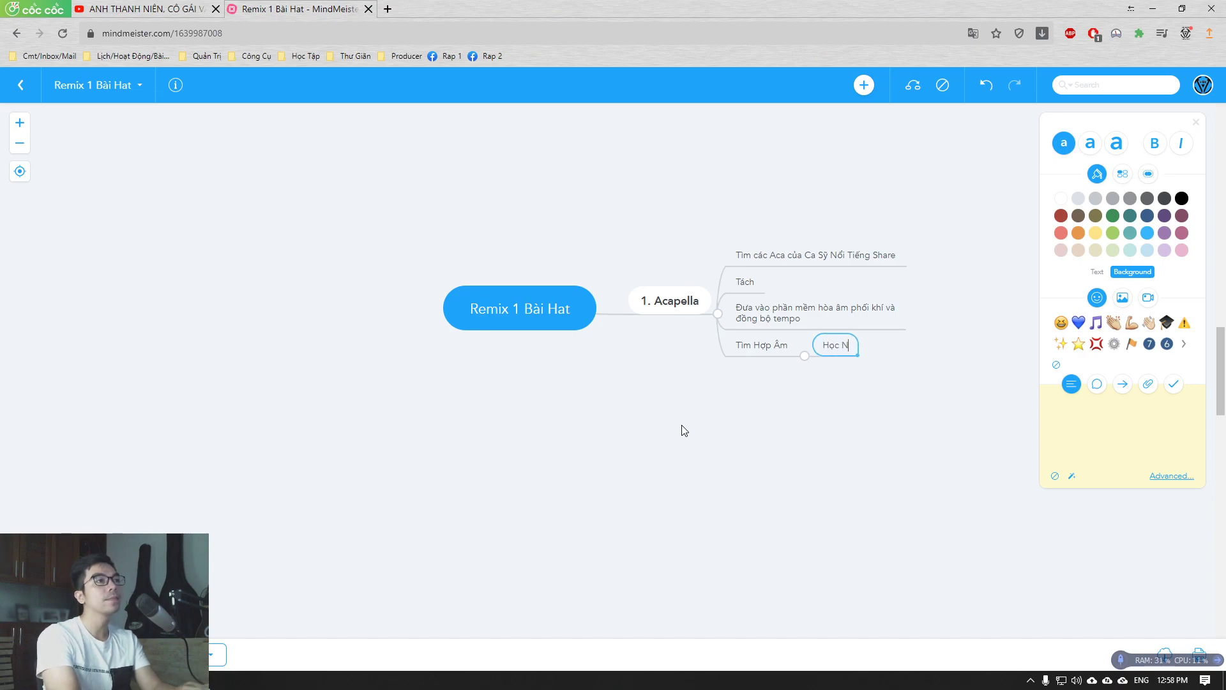
pyautogui.write('hạc Lý')
pyautogui.press('Return')
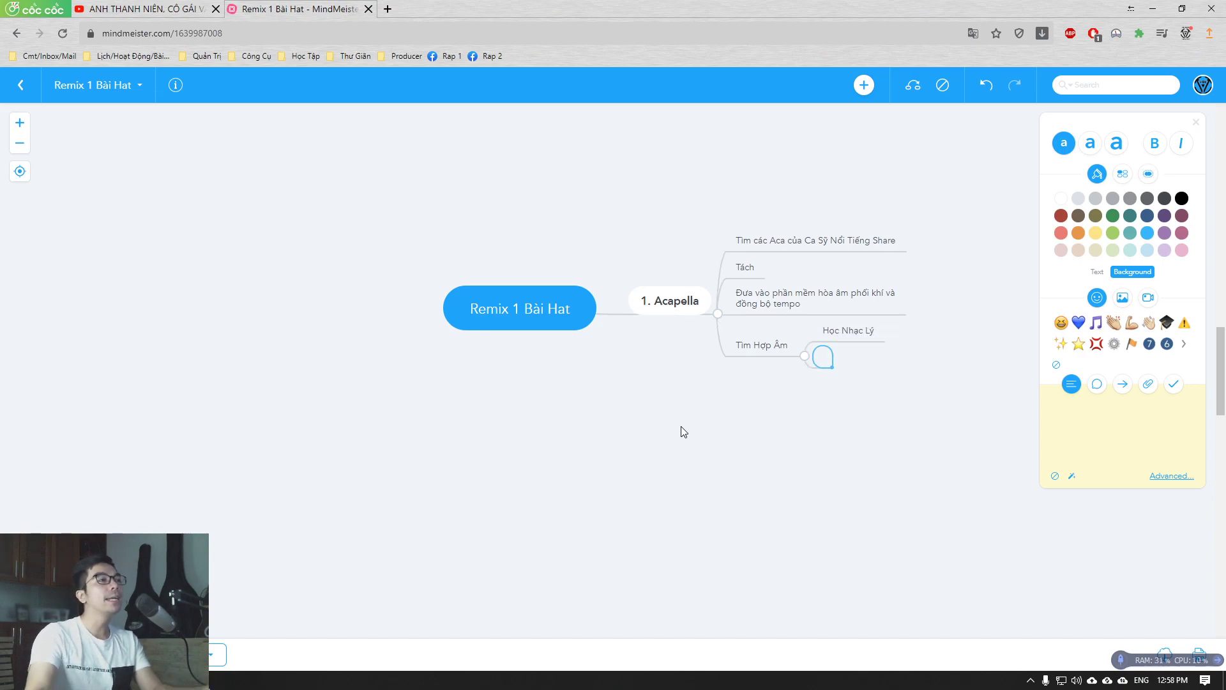
pyautogui.write('Tìm hợp')
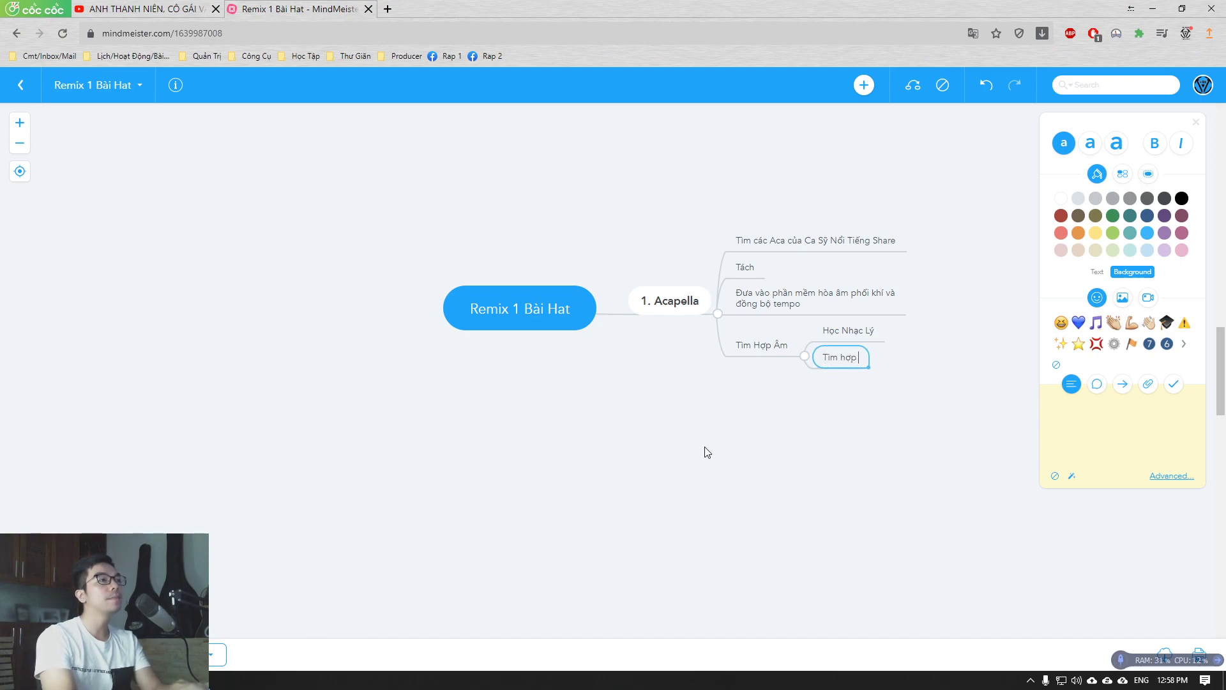
pyautogui.write(' âm trên mang')
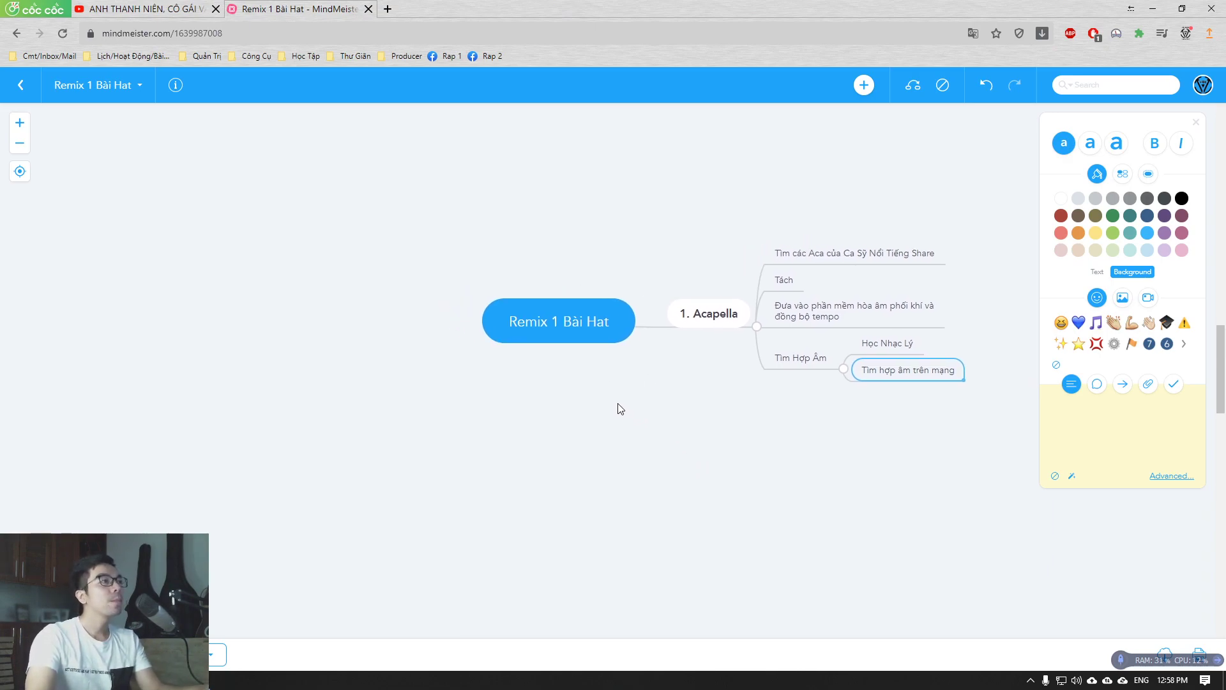
pyautogui.click(560, 333)
pyautogui.press('Tab')
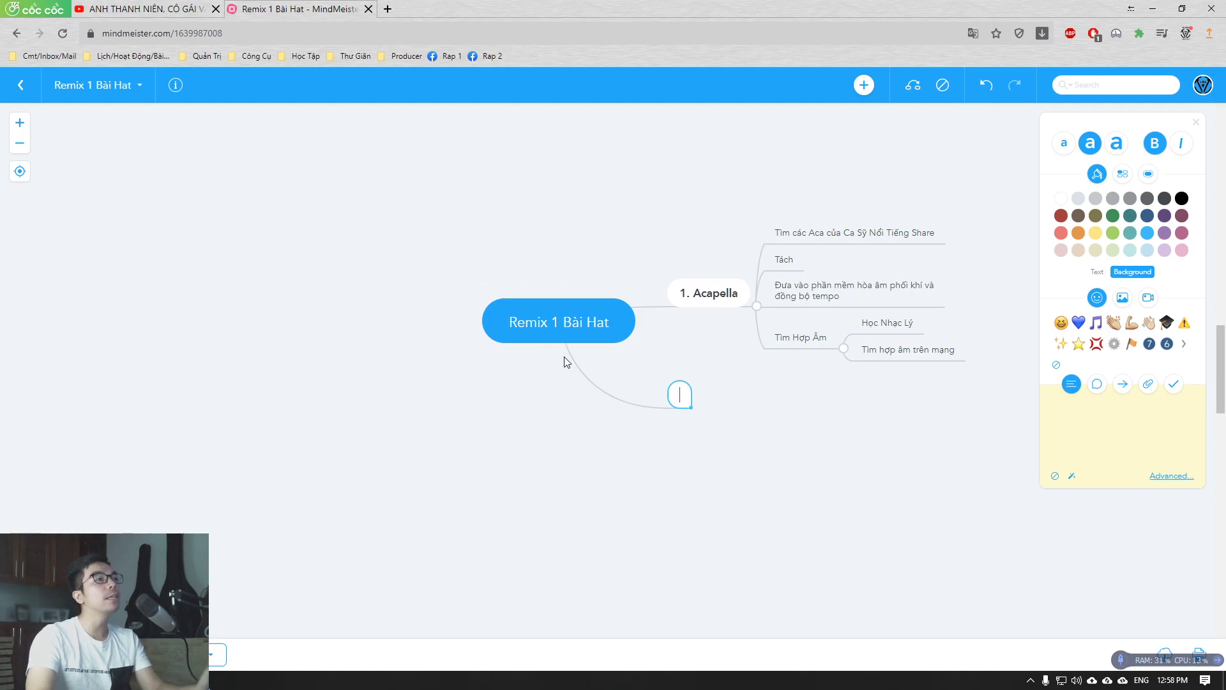
# Name the second branch '2. Soạn Phần Đệm' with topics Đệm Thấp, Đệm Cao and Câu Lót.
pyautogui.write('2. ')
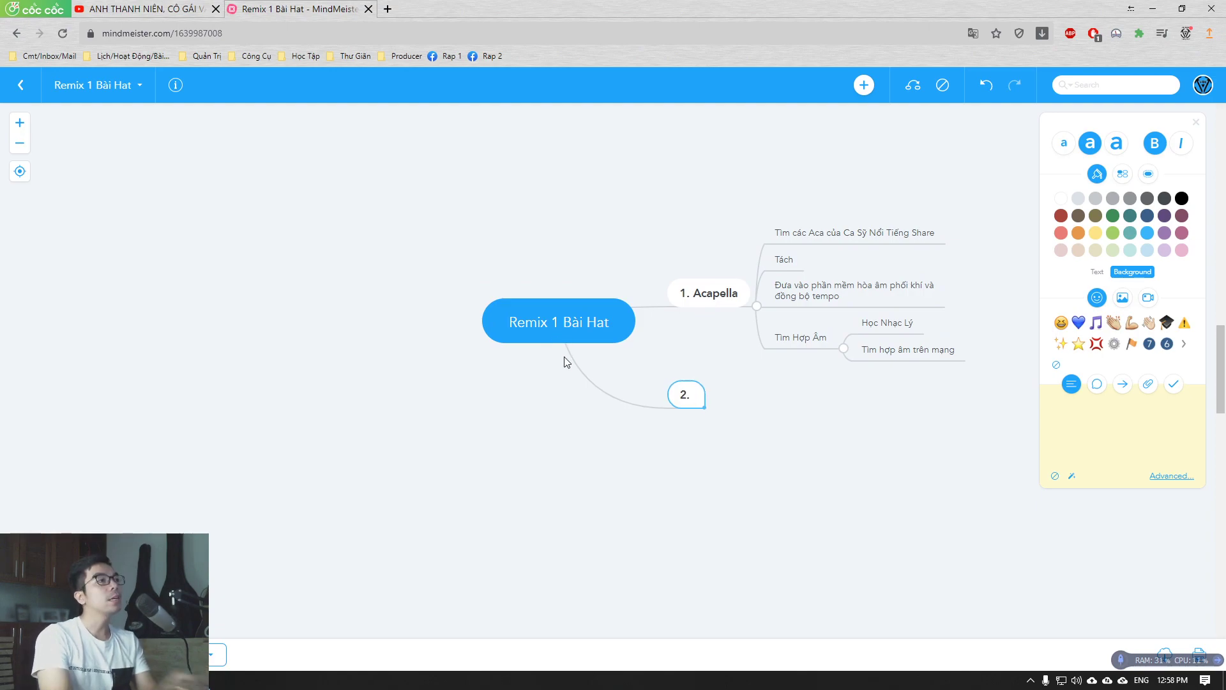
pyautogui.write('Soan')
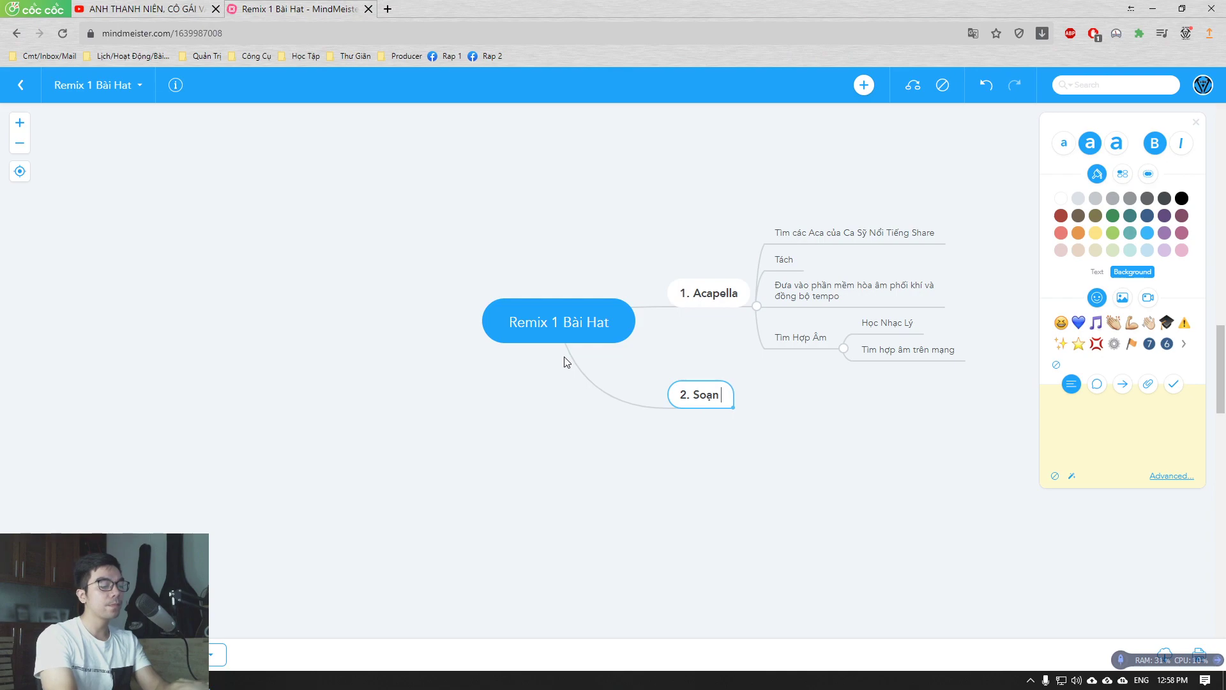
pyautogui.write(' Phần Đệm')
pyautogui.press('Tab')
pyautogui.write('Đệm')
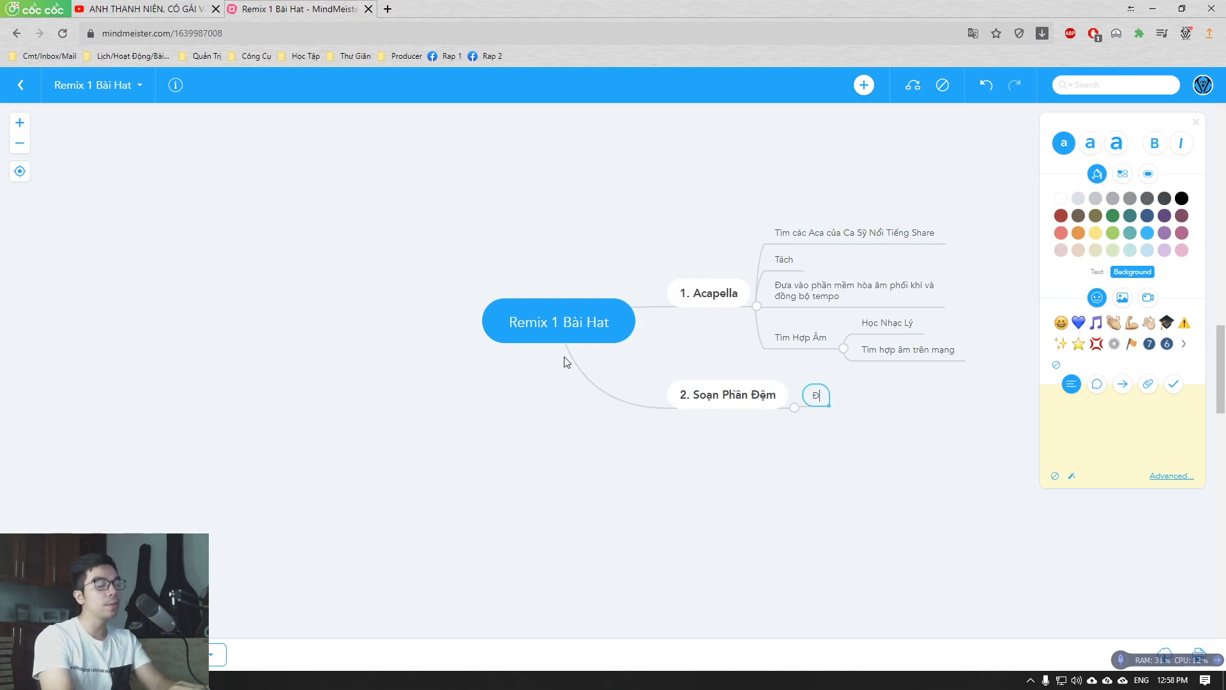
pyautogui.write(' Thấp')
pyautogui.press('Return')
pyautogui.write('Đệm Cao')
pyautogui.press('Return')
pyautogui.write('Câu ')
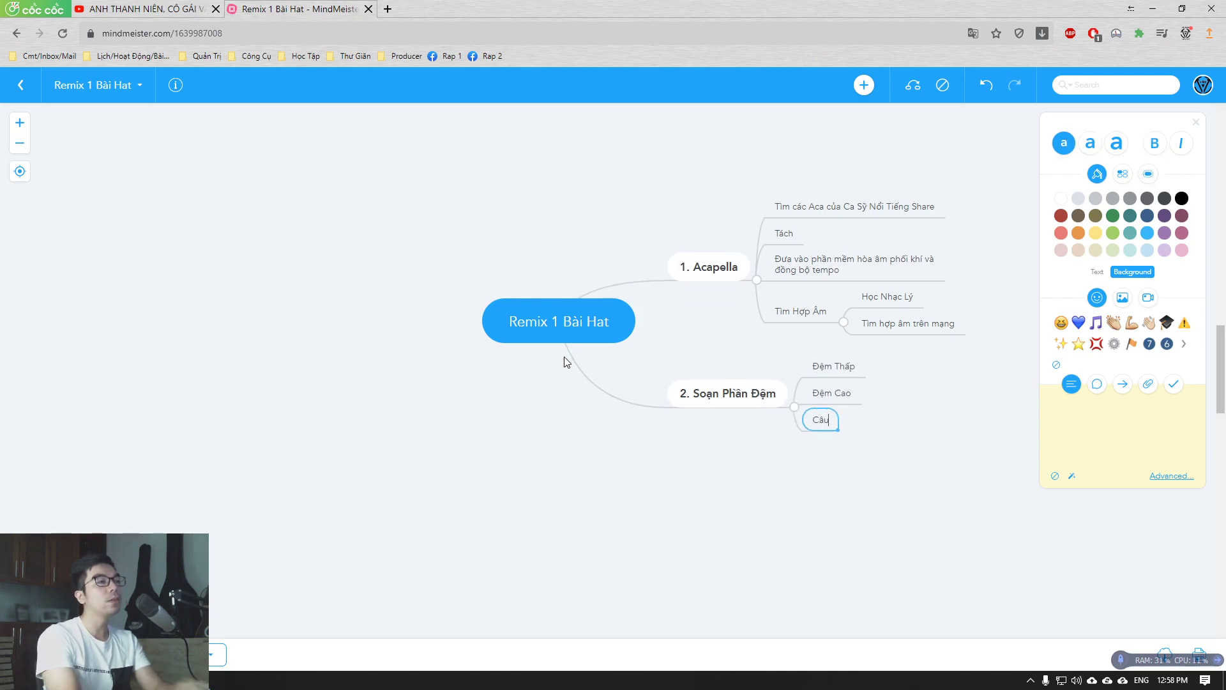
pyautogui.write('Lót')
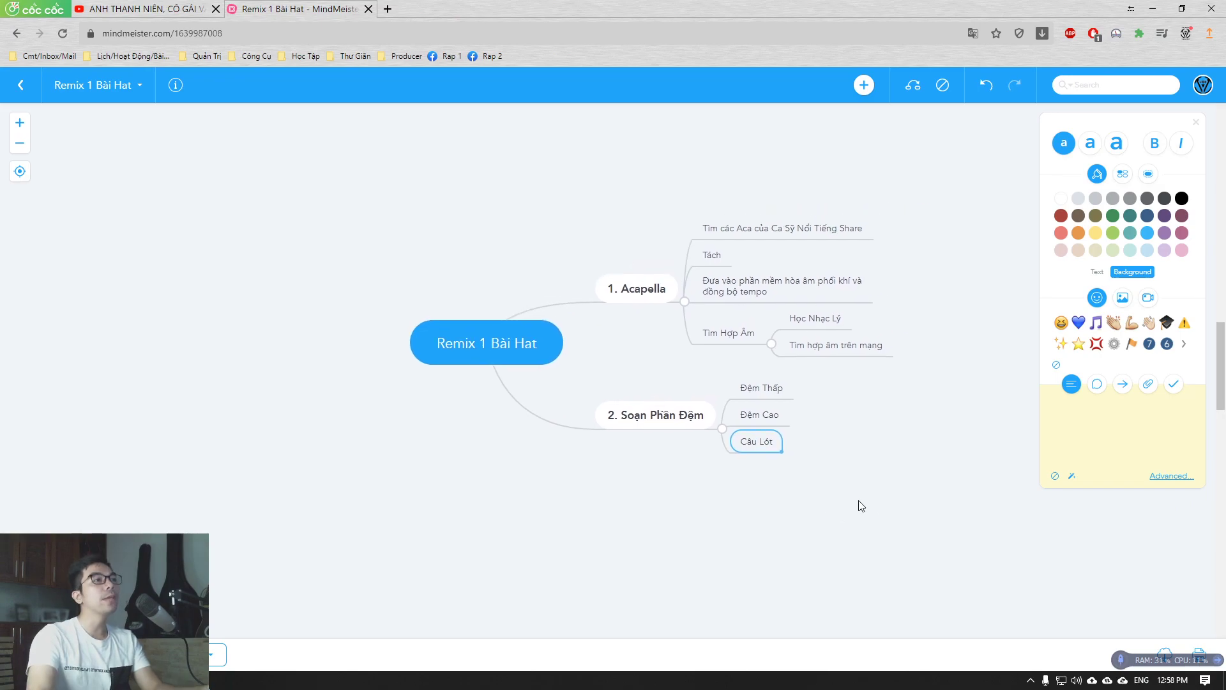
# Give Đệm Thấp the sub-topics 'Đệm cơ bản về hợp âm' and 'Các nhạc cụ tập trung vào bass và mic'.
pyautogui.click(763, 388)
pyautogui.press('Down')
pyautogui.press('Down')
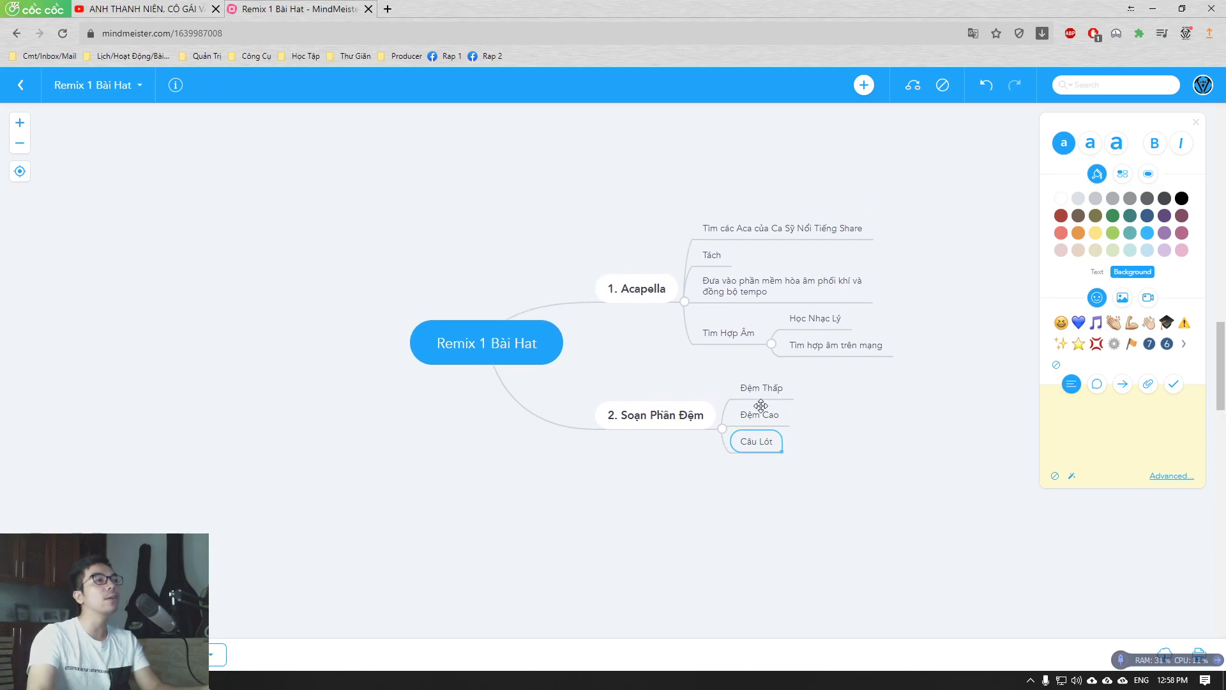
pyautogui.press('Up')
pyautogui.press('Up')
pyautogui.press('Tab')
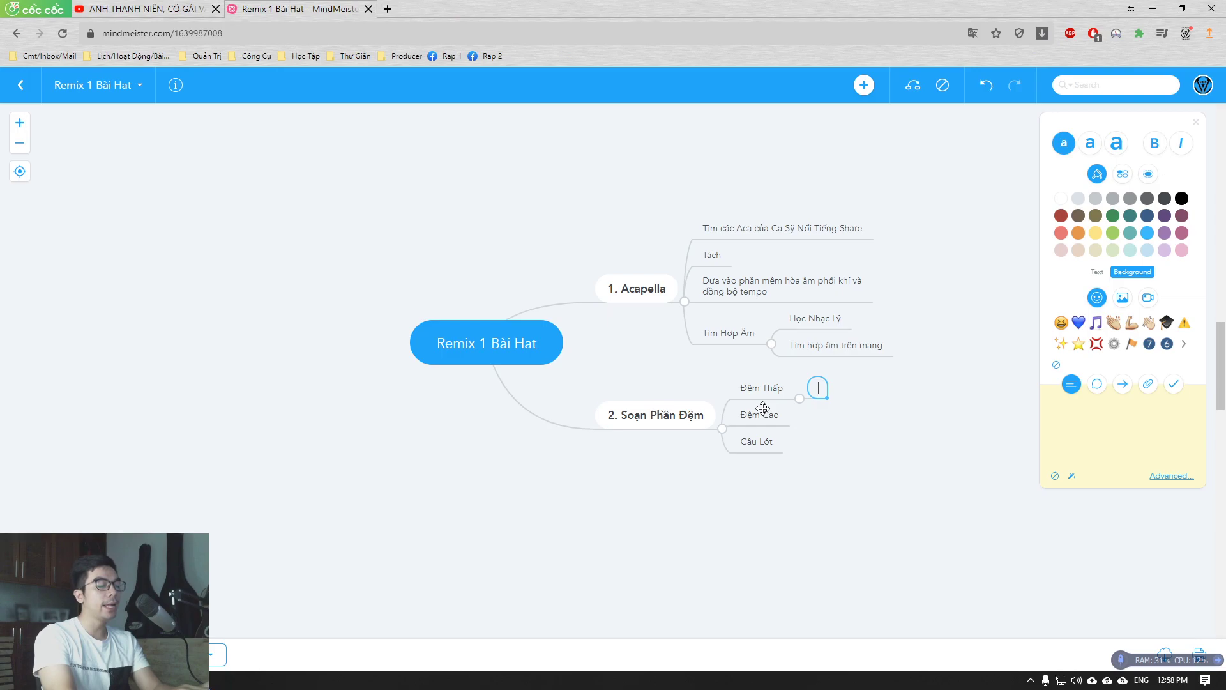
pyautogui.write('Đệm cơ bản về hợp âm')
pyautogui.press('Return')
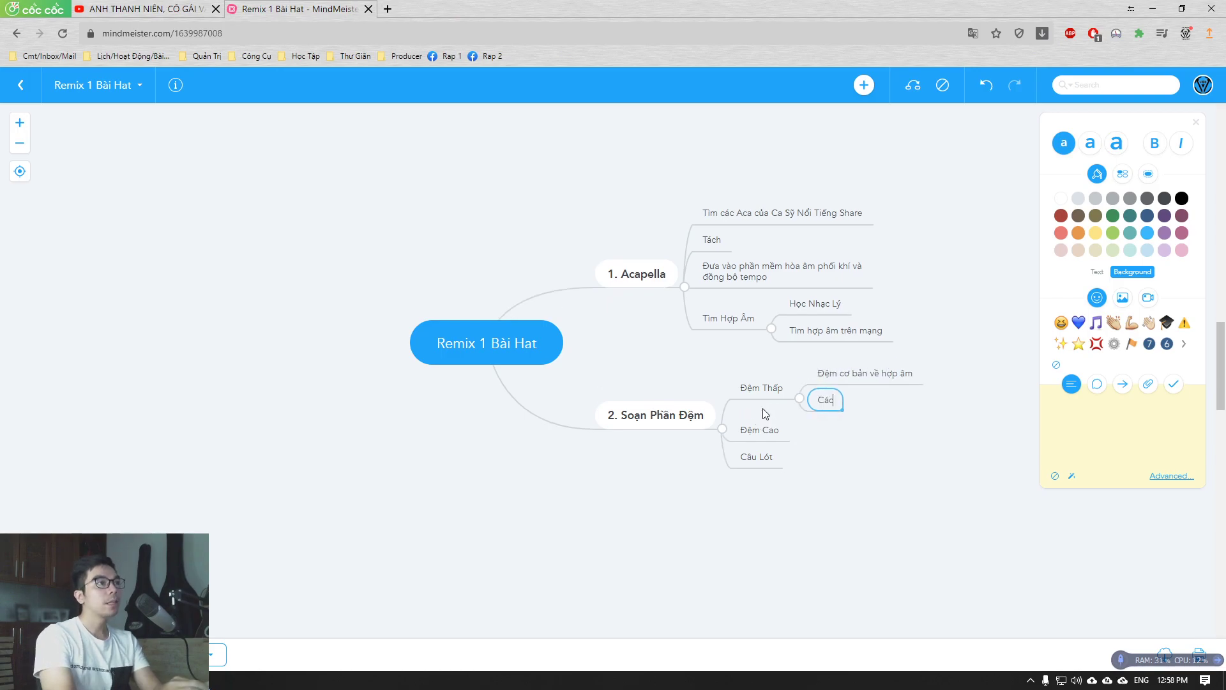
pyautogui.write('Các nhạc cụ tập trung va')
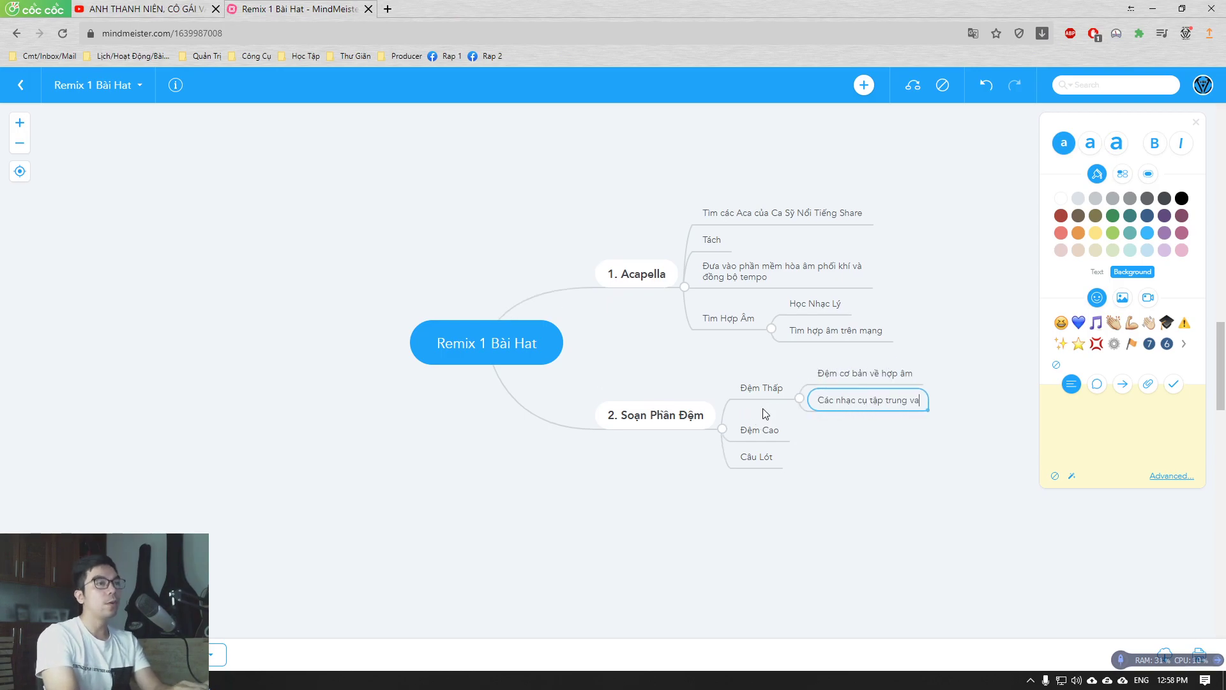
pyautogui.press('BackSpace')
pyautogui.write('ào bả')
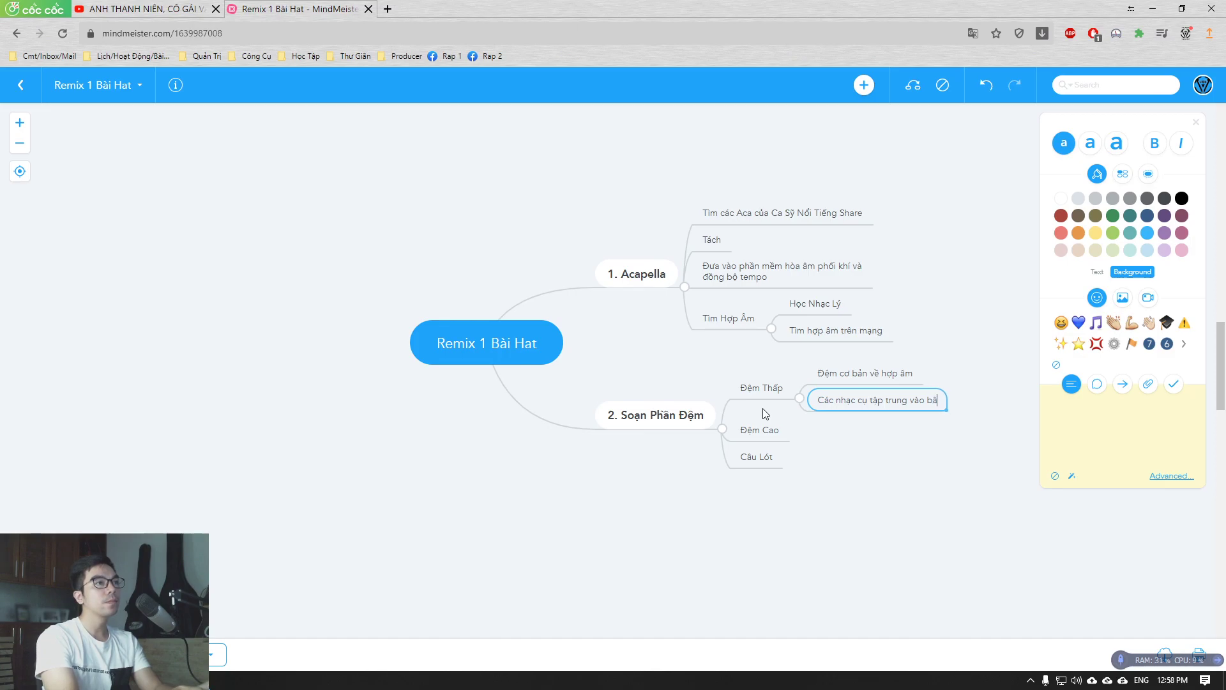
pyautogui.press('BackSpace')
pyautogui.write('ass và mi')
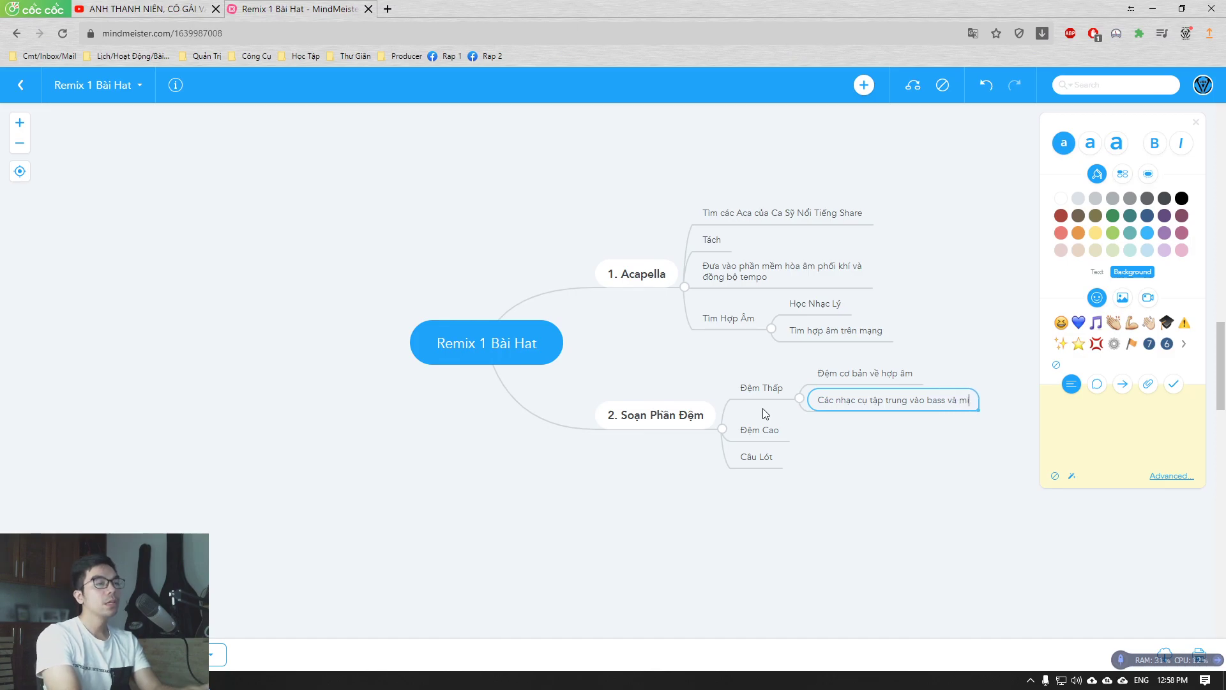
pyautogui.write('c')
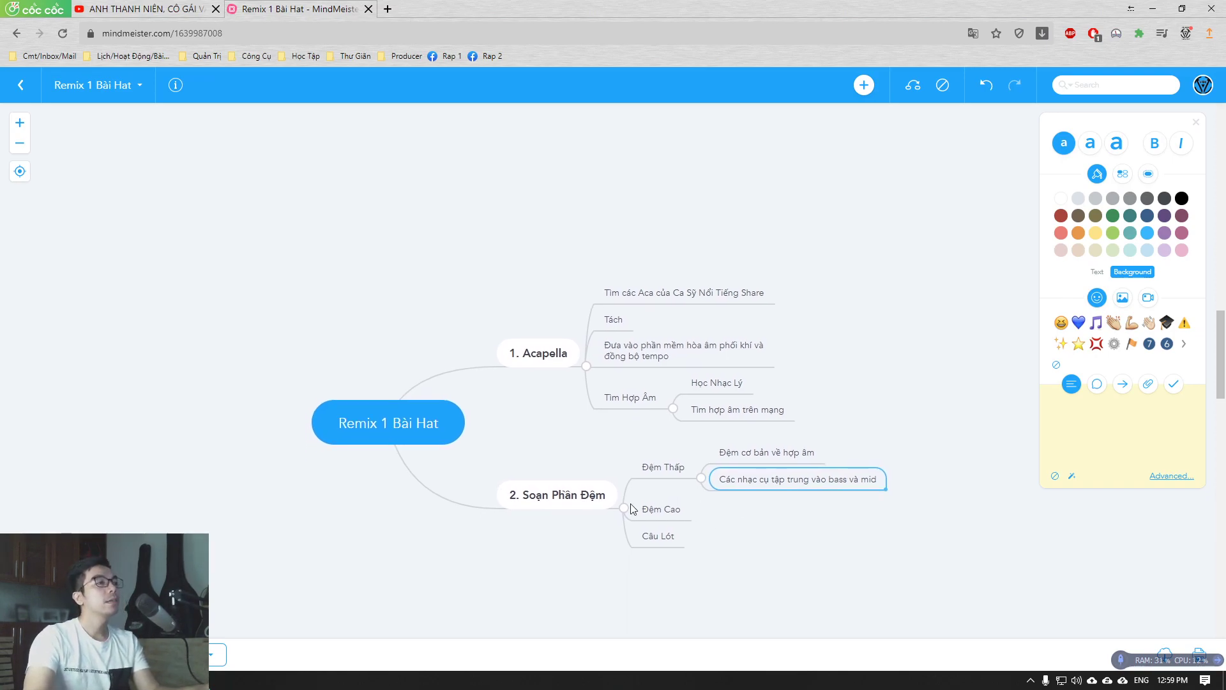
# Give Đệm Cao sub-topics Đệm note đơn, Có giai điệu, Tuân theo quy luật chồng âm, and Tập trung chủ yếu vào mid và press.
pyautogui.click(664, 508)
pyautogui.press('Tab')
pyautogui.write('Đệm note đơn')
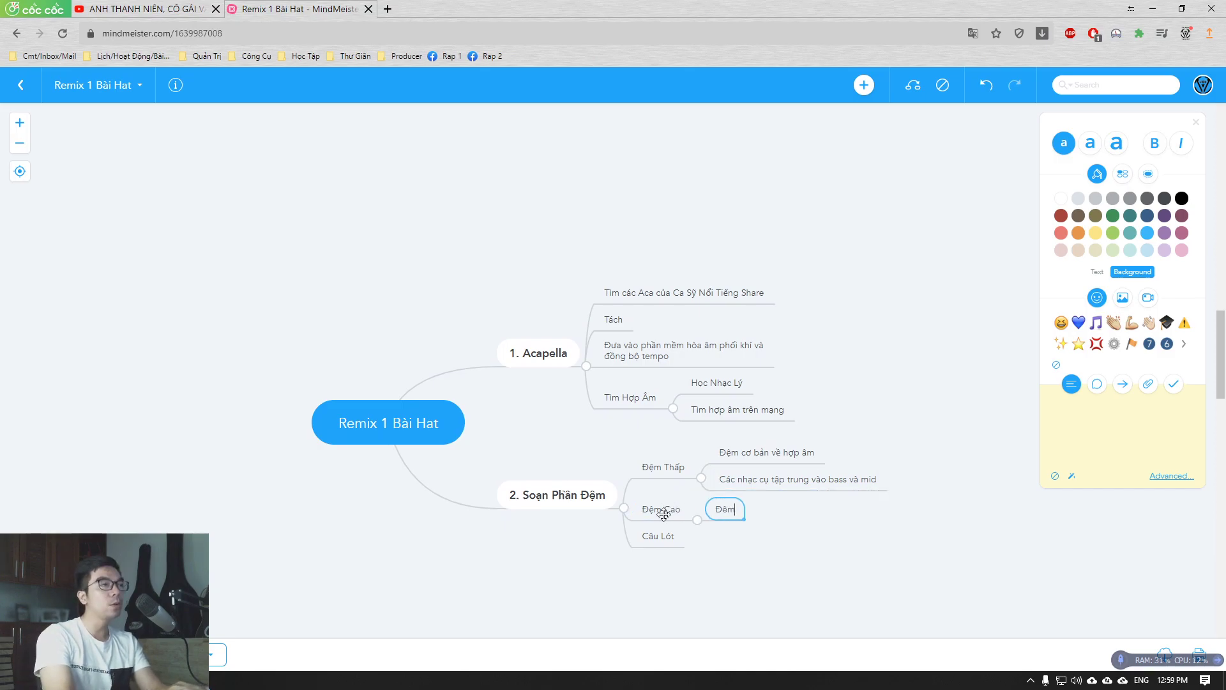
pyautogui.press('Return')
pyautogui.write('Có giai điệu')
pyautogui.press('Return')
pyautogui.write('Tuạn theo quy')
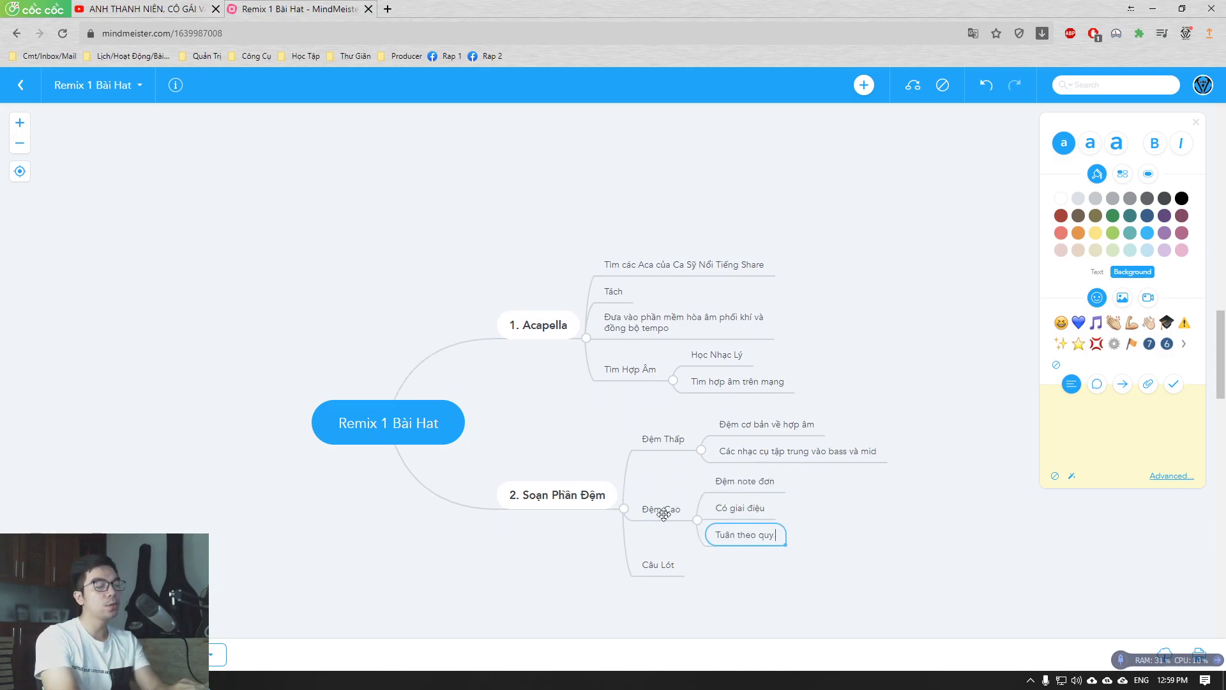
pyautogui.write(' luận')
pyautogui.press('BackSpace')
pyautogui.write('t chồng âm')
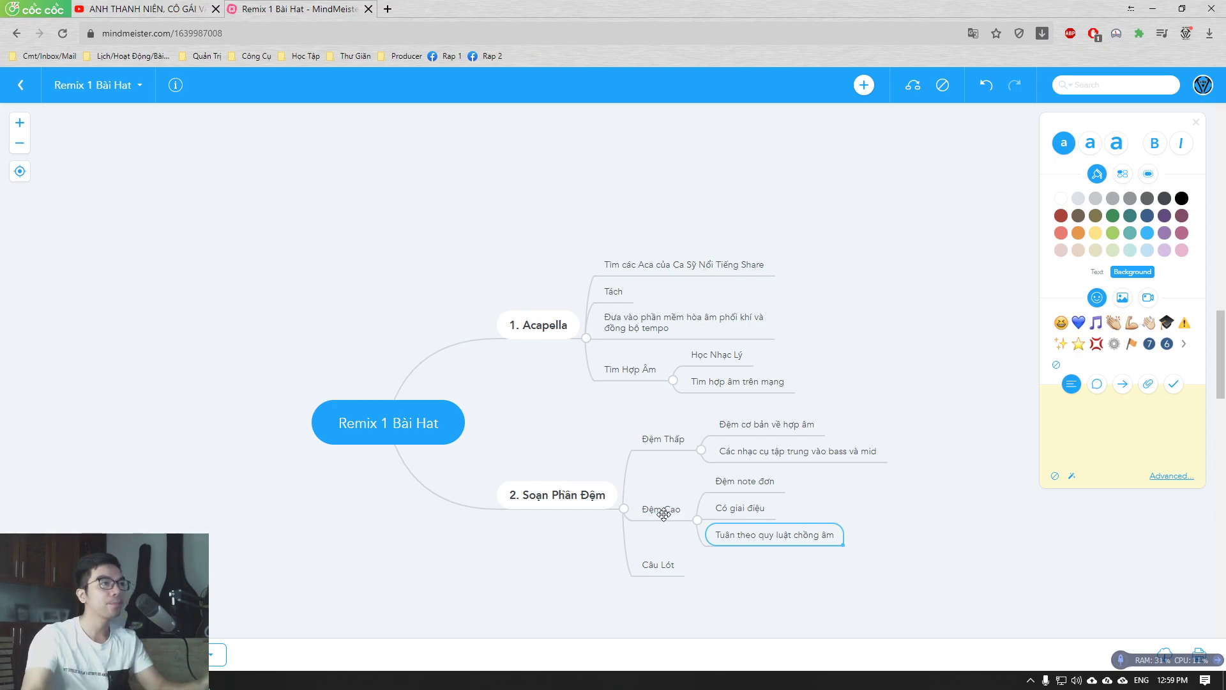
pyautogui.press('Return')
pyautogui.write('Tập trung chụủ yếu vào')
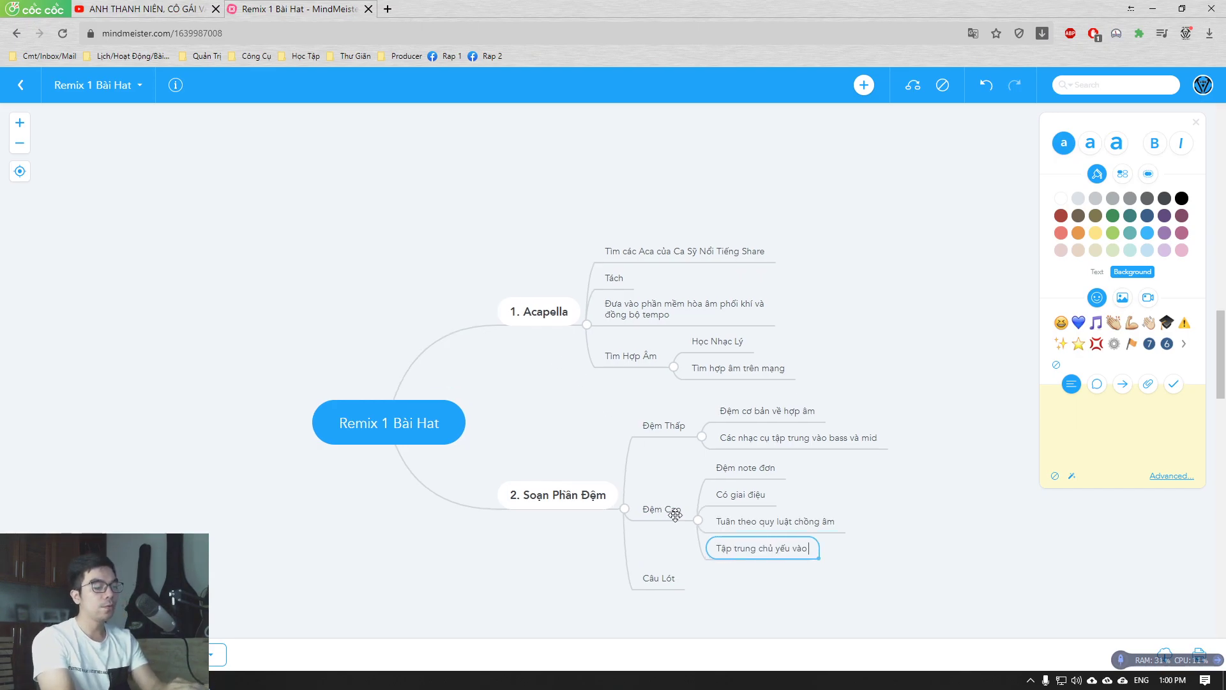
pyautogui.write(' mid và ph')
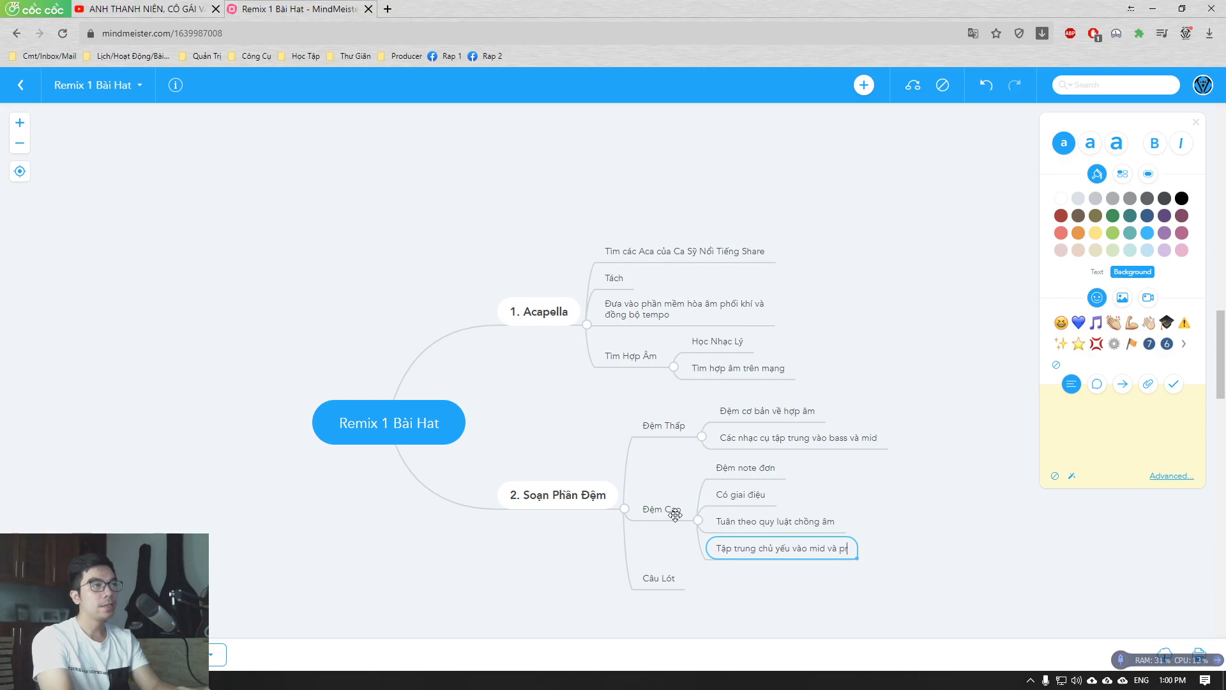
pyautogui.write('ess')
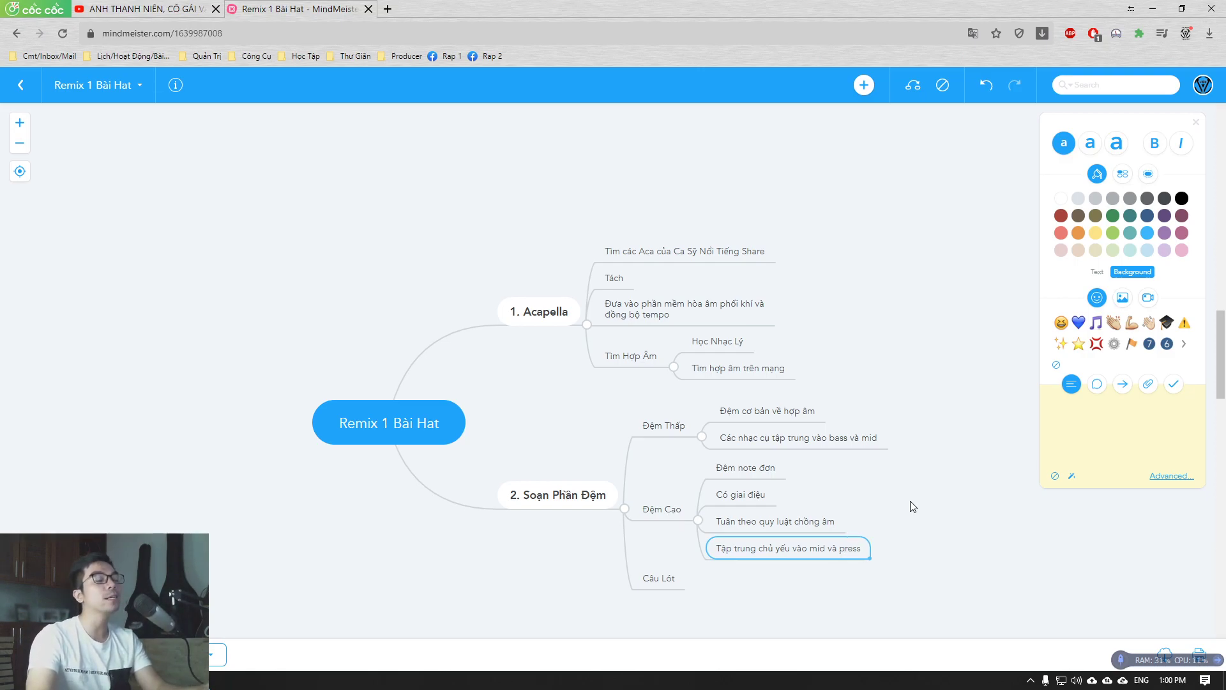
# Add 'Dùng để lót vào những đoạn không có acapella' as a child of Câu Lót.
pyautogui.click(675, 584)
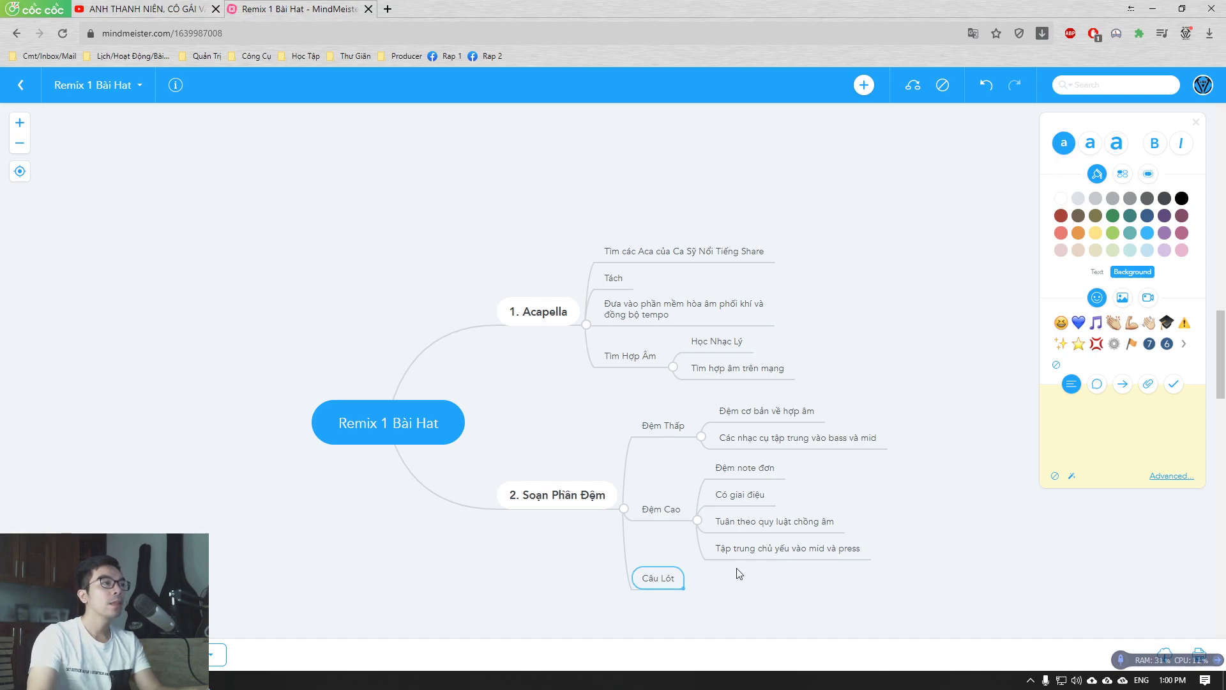
pyautogui.click(679, 514)
pyautogui.click(717, 474)
pyautogui.click(733, 517)
pyautogui.click(737, 546)
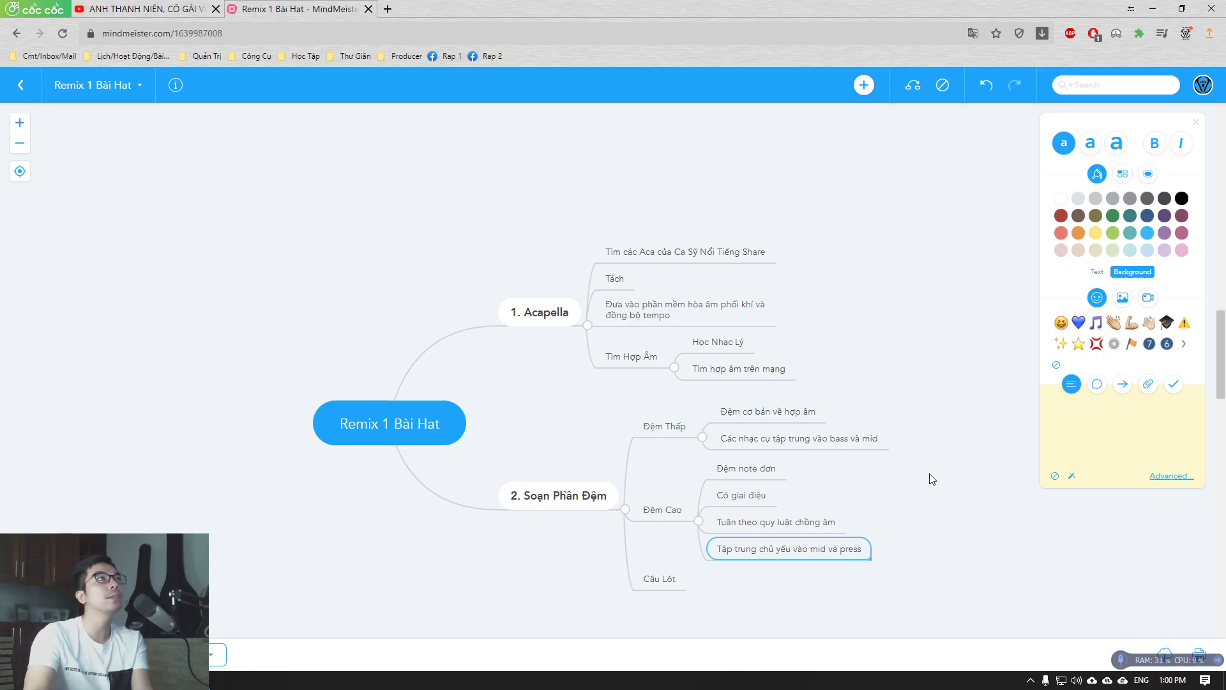
pyautogui.moveTo(967, 509); pyautogui.dragTo(994, 452)
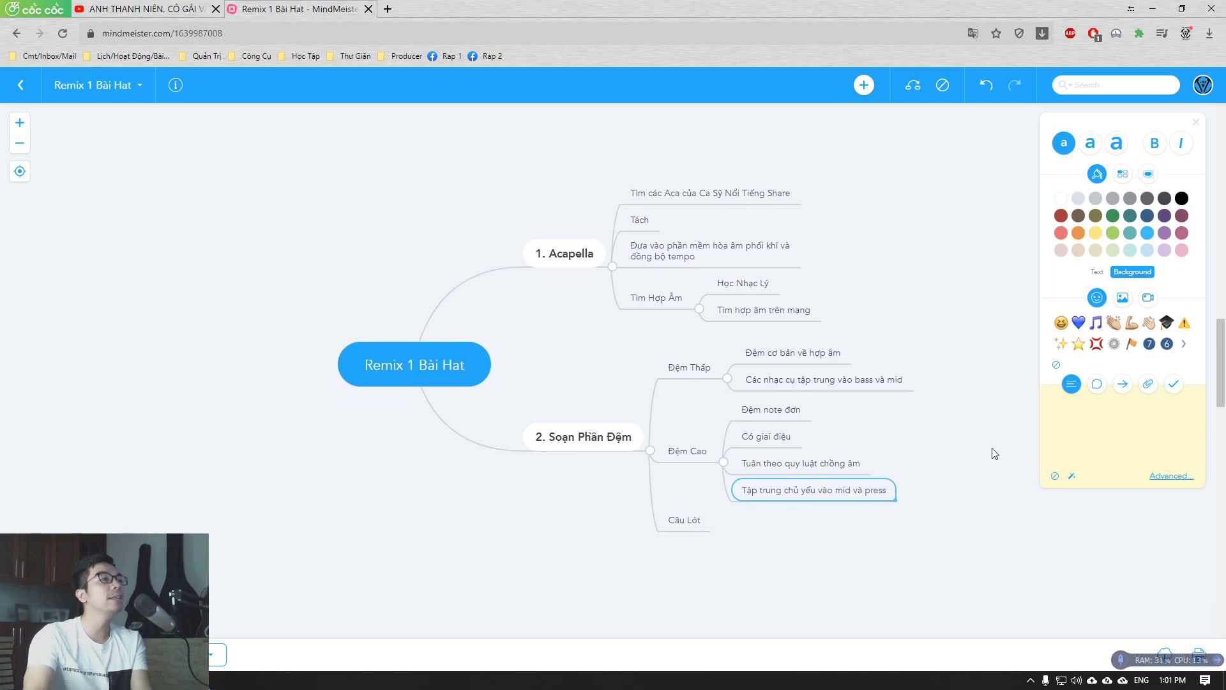
pyautogui.click(664, 519)
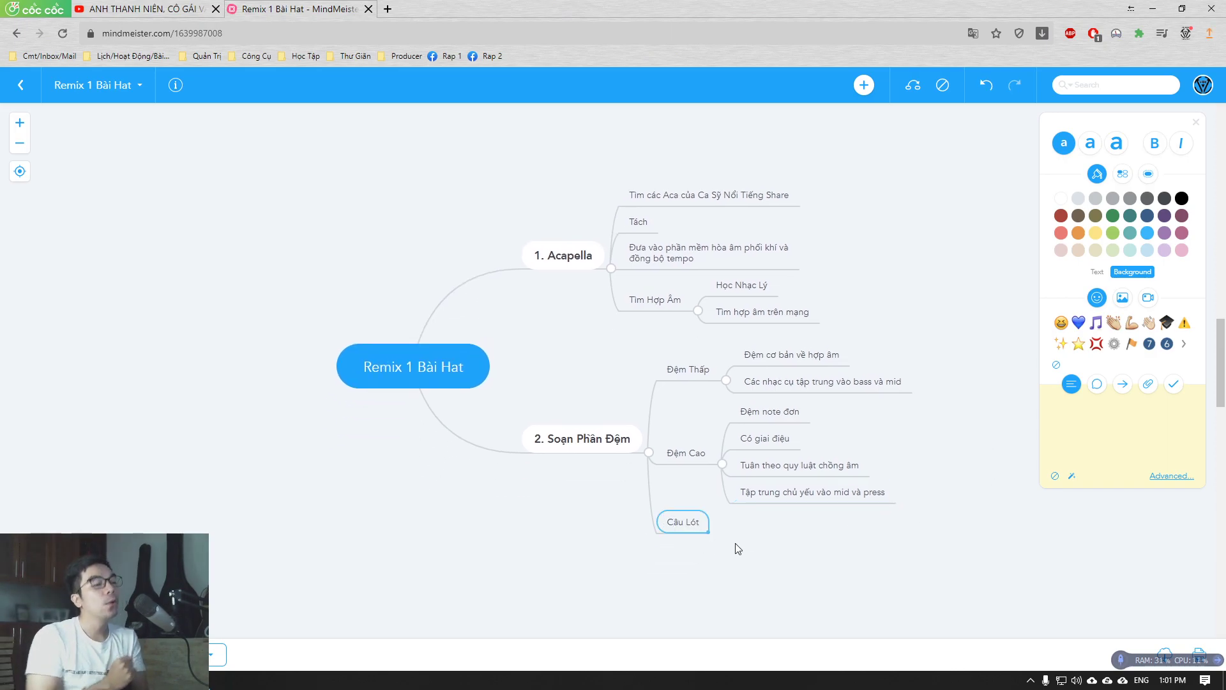
pyautogui.press('Tab')
pyautogui.write('Dùng để lót vào')
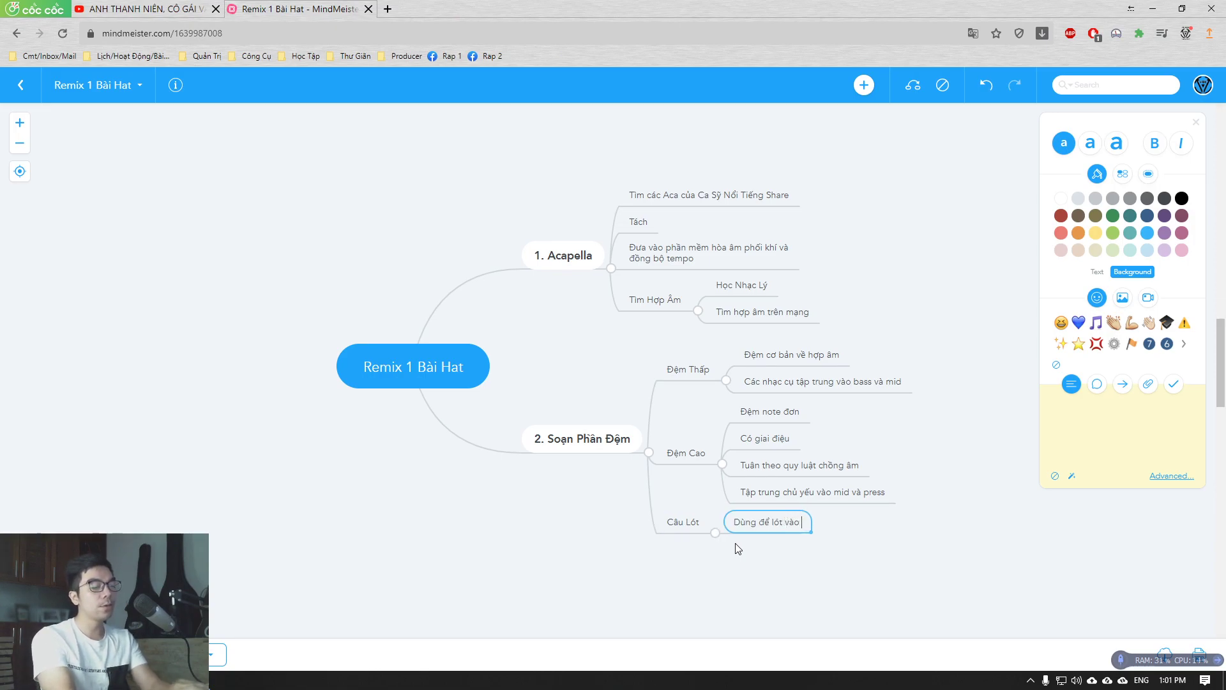
pyautogui.write(' những đoạn không có acapella')
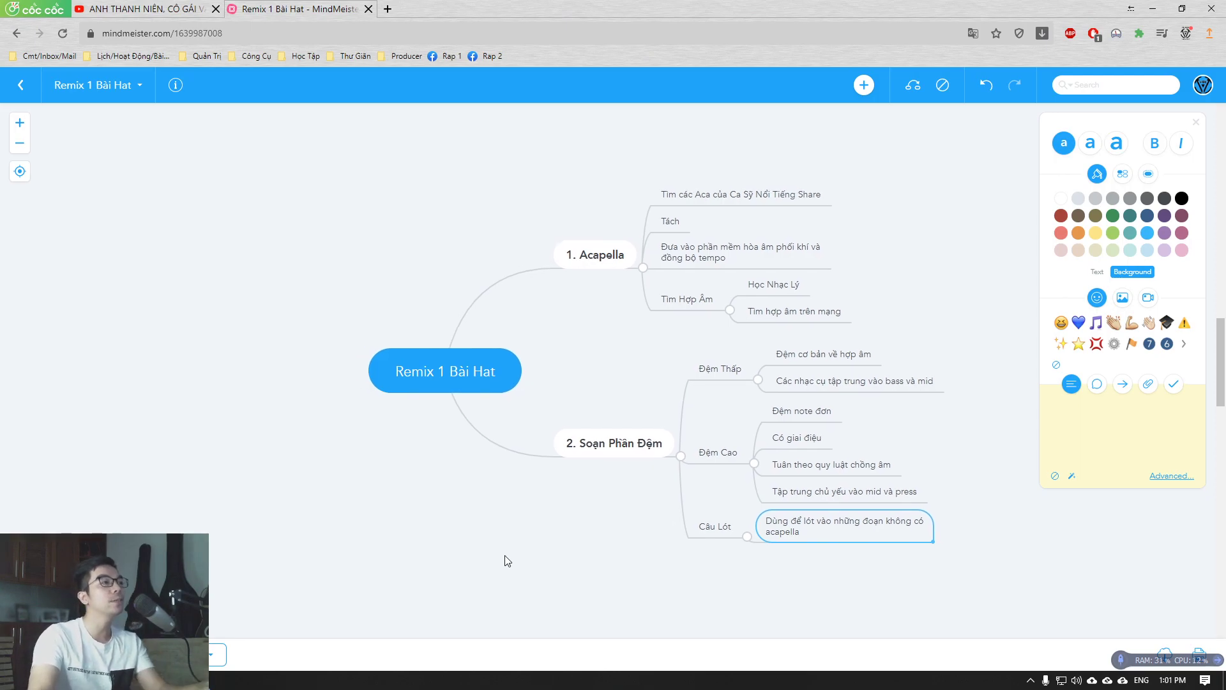
# Add a main branch '3. Soạn Drum' with the sub-topic 'Đi theo dòng nhạc'.
pyautogui.click(511, 387)
pyautogui.press('Tab')
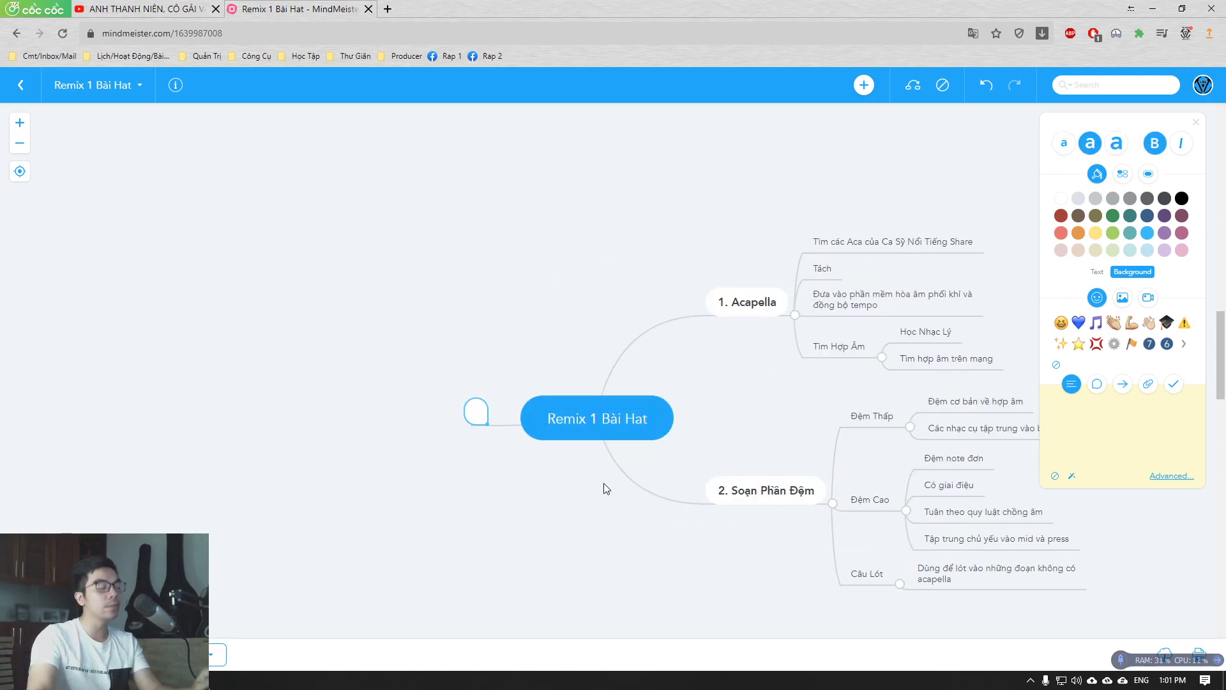
pyautogui.write('3')
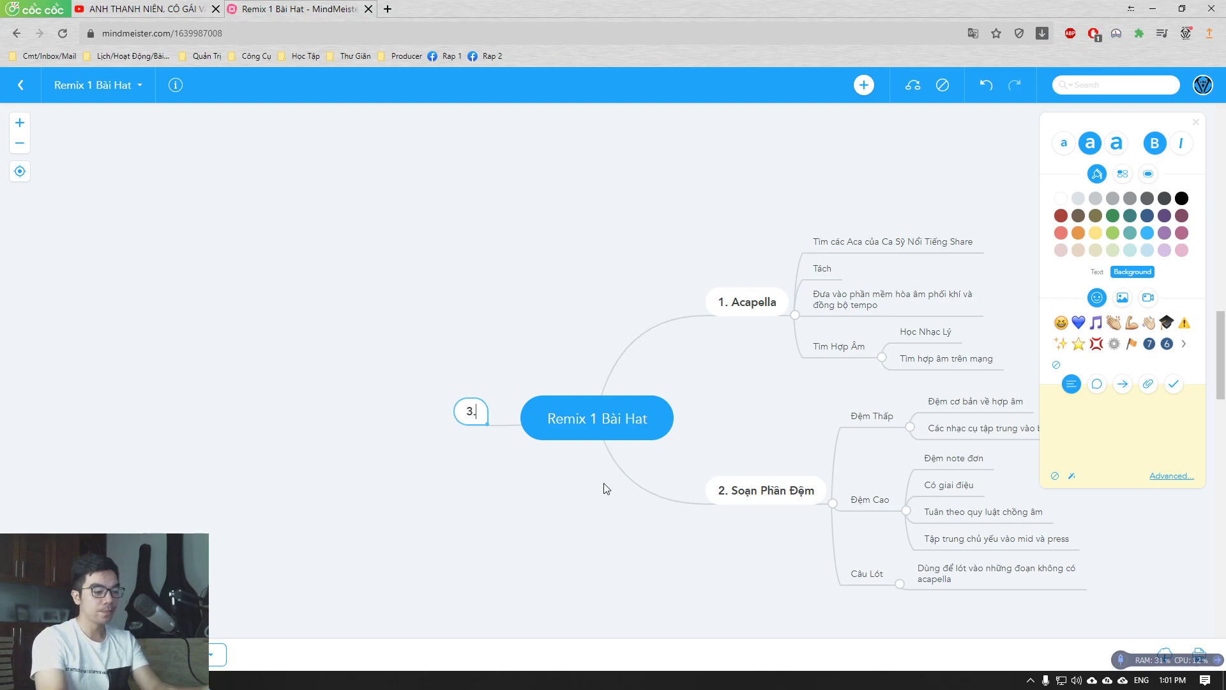
pyautogui.write('. Soạn Drum')
pyautogui.press('Tab')
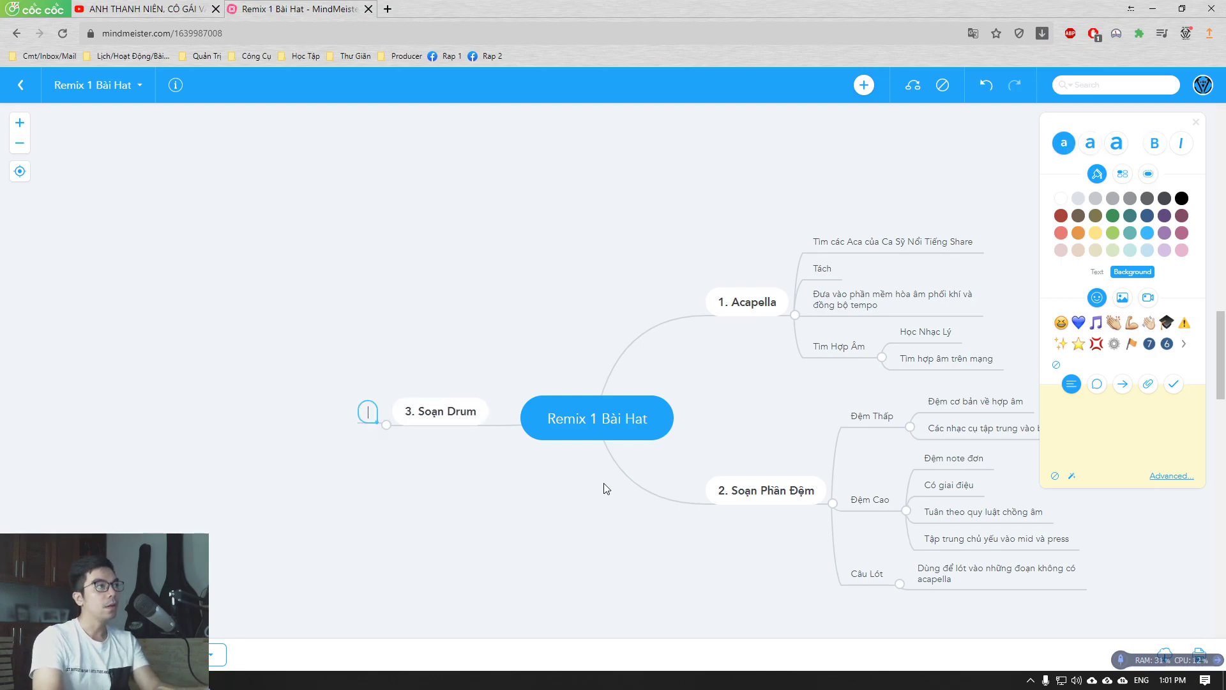
pyautogui.write('Đi theo dò')
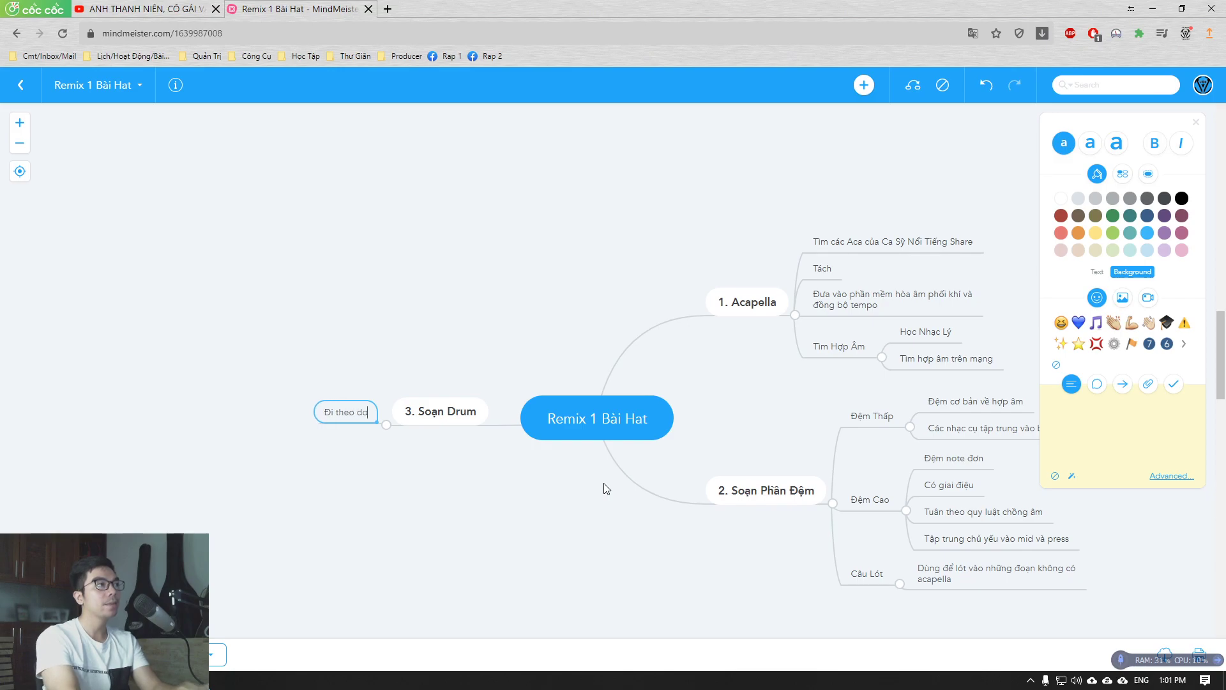
pyautogui.write('ng nhạc')
# Extend the branch title to '3. Soạn Drum và Bass' and add 'Cân bằng giữa bass và Drum'.
pyautogui.click(449, 415)
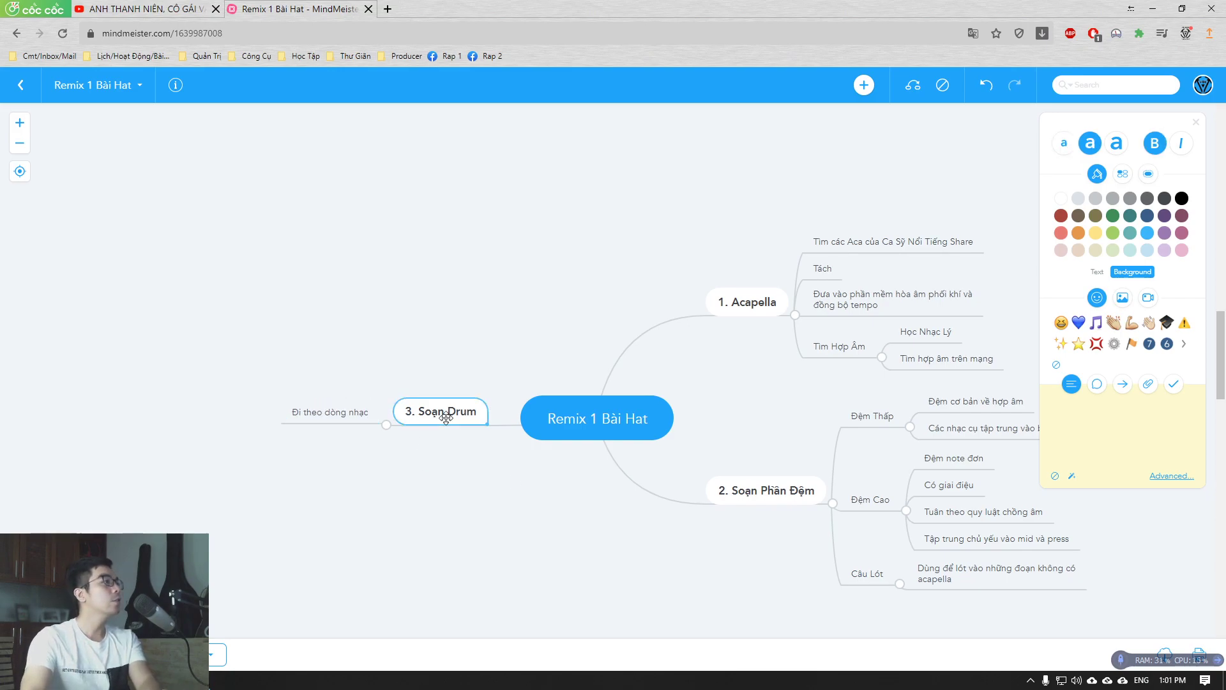
pyautogui.click(457, 418)
pyautogui.write('và')
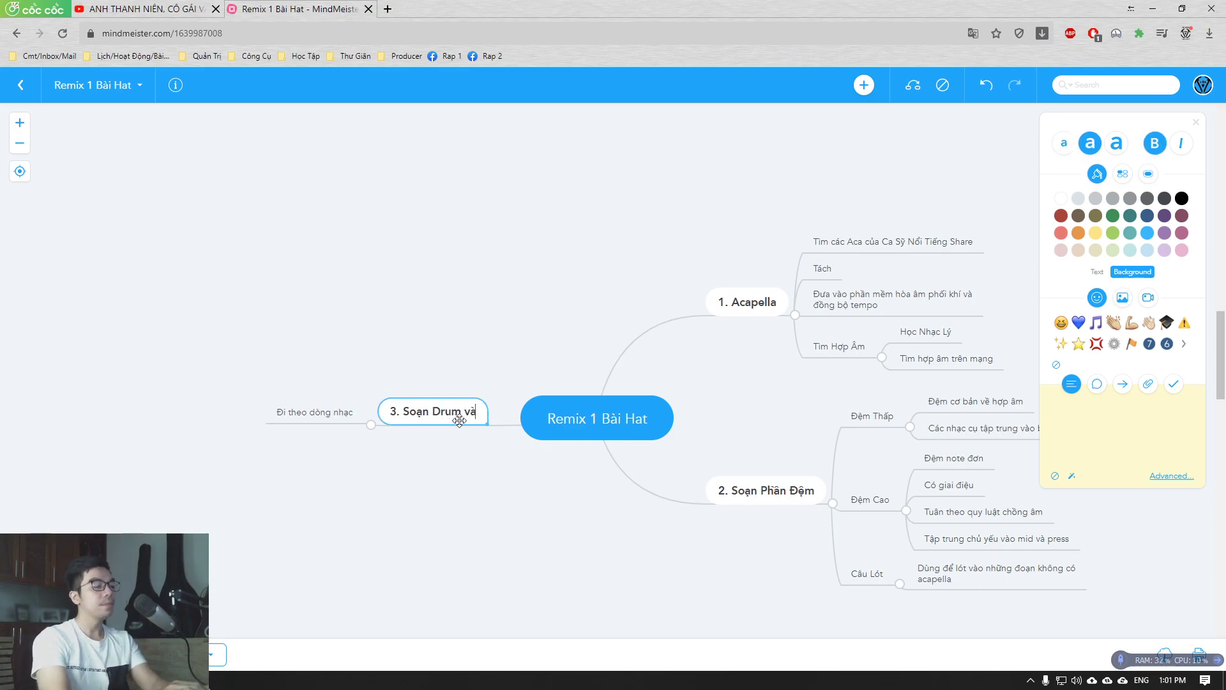
pyautogui.write(' Bass')
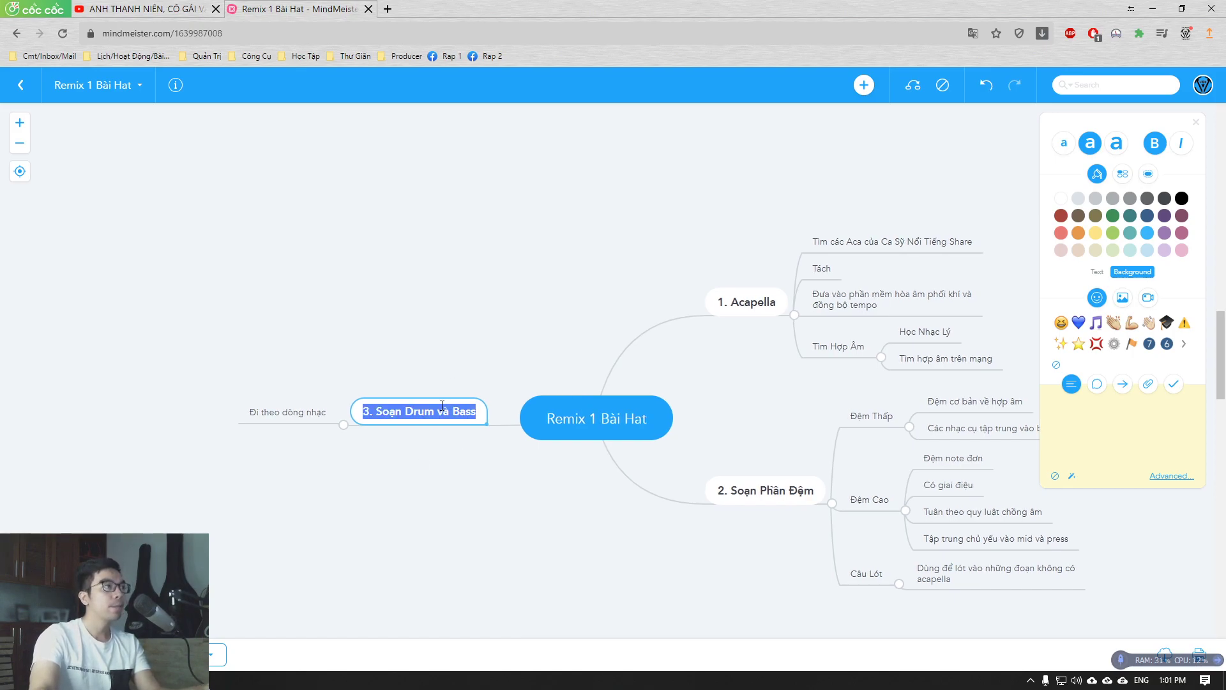
pyautogui.press('Tab')
pyautogui.write('Cân bằng giữa bas')
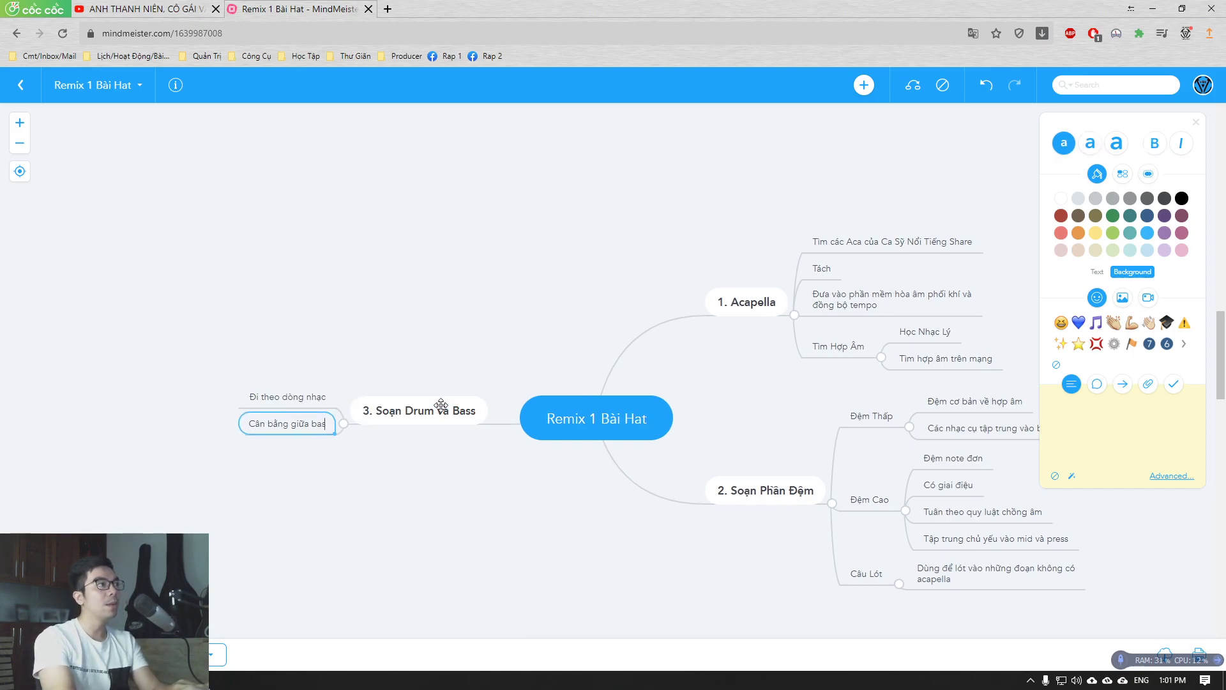
pyautogui.write('s và Drum')
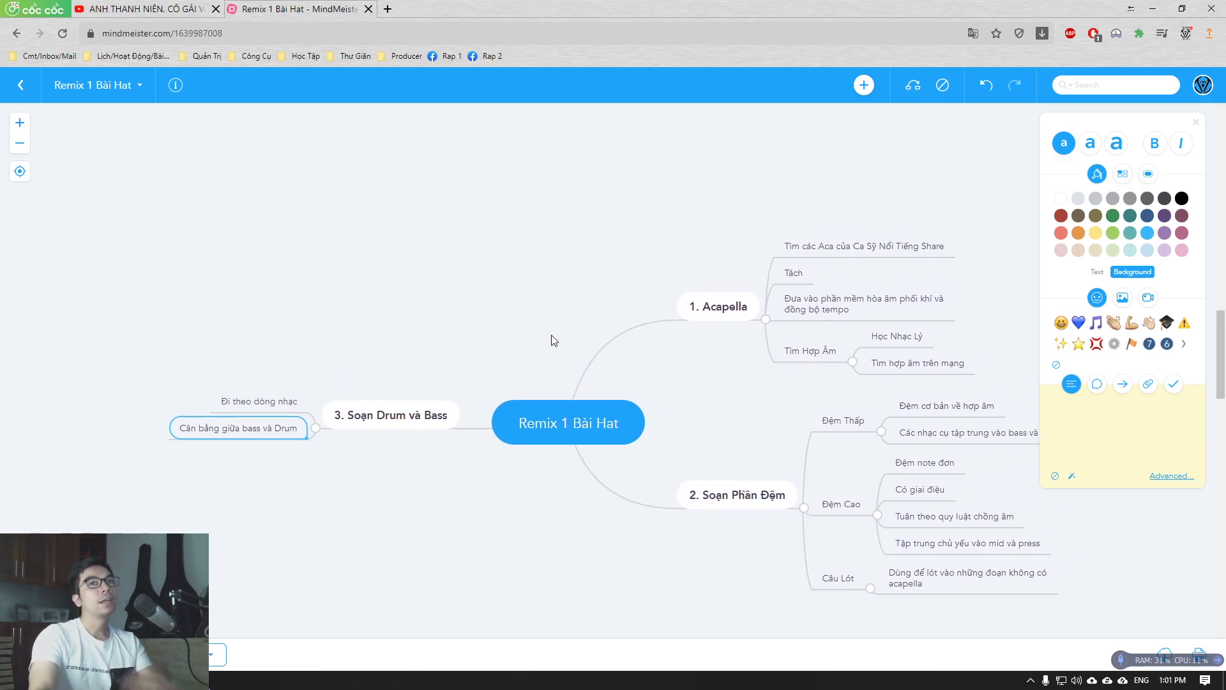
pyautogui.click(530, 414)
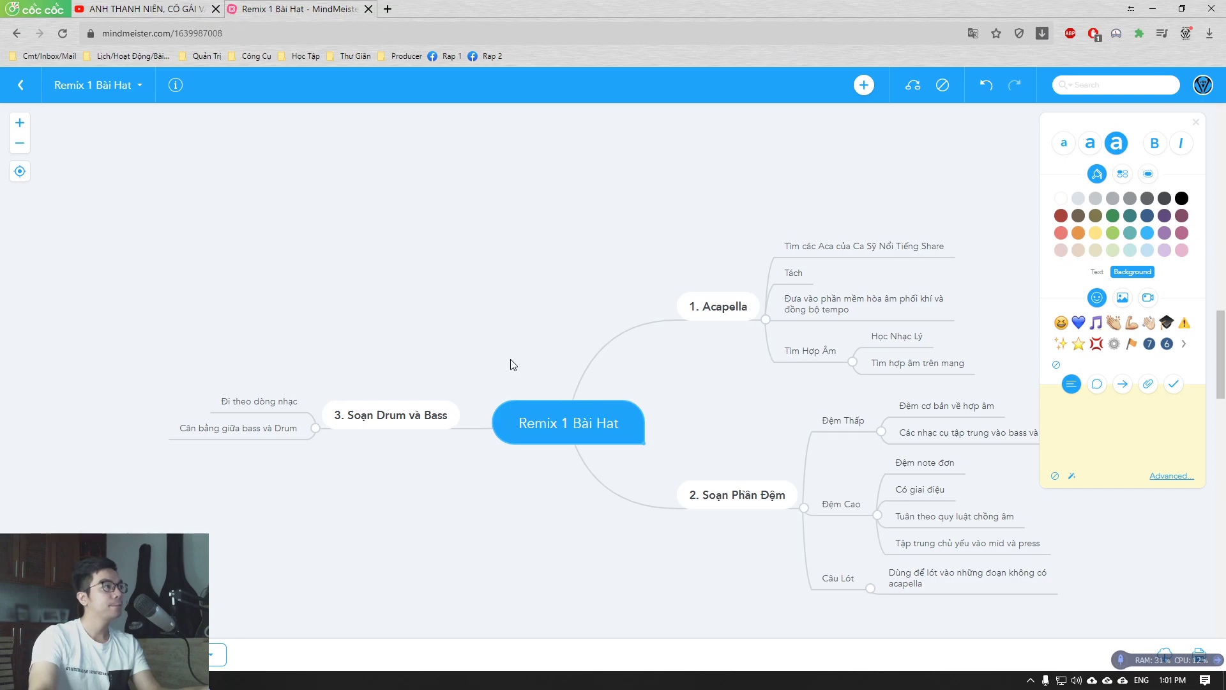
pyautogui.click(300, 393)
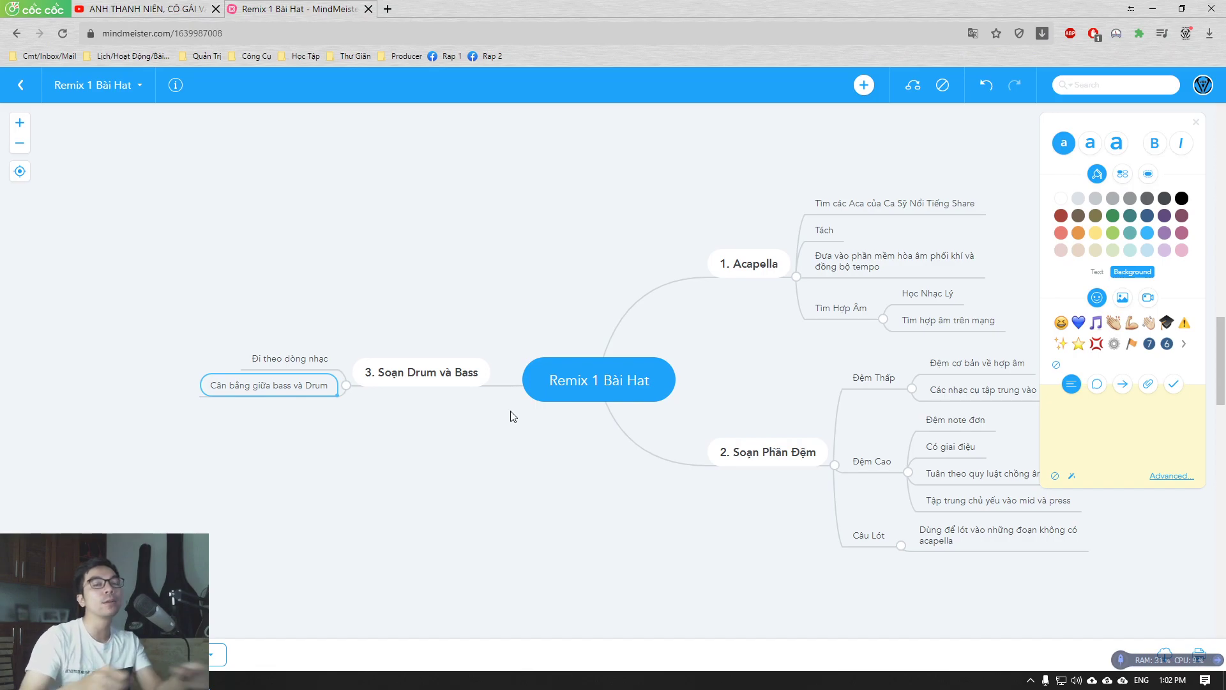
# Add a fourth main branch '4. Drop' with a first sub-topic 'Drum'.
pyautogui.click(579, 369)
pyautogui.press('Tab')
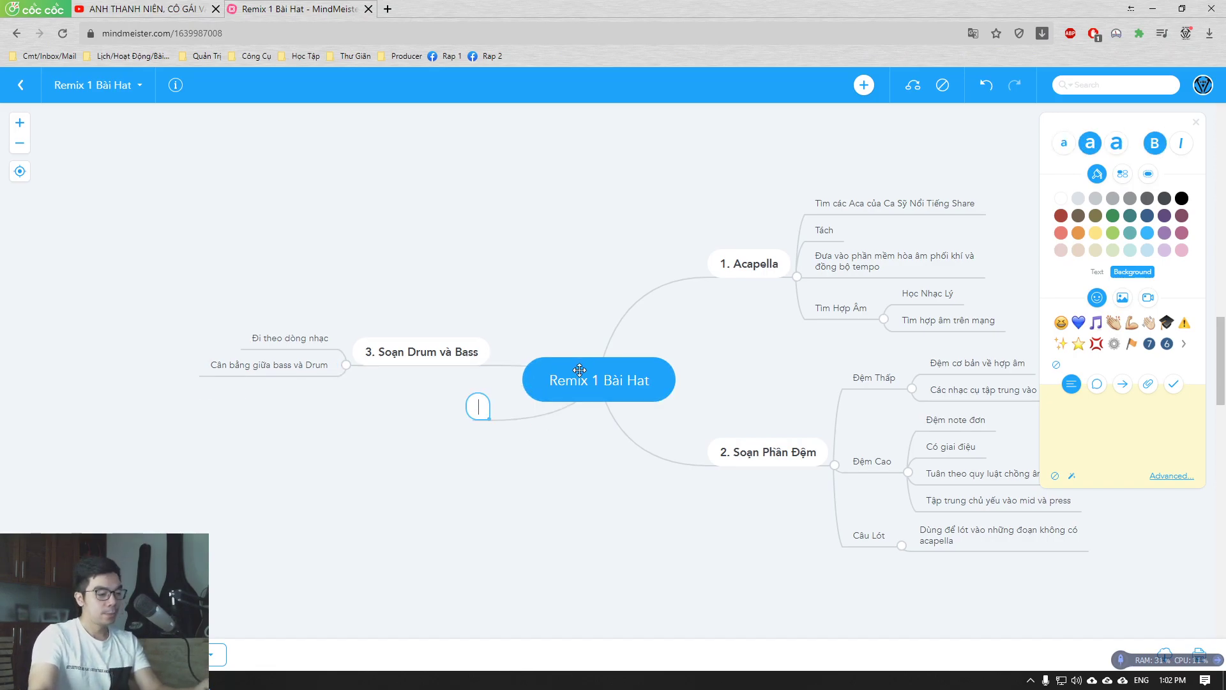
pyautogui.write('4.')
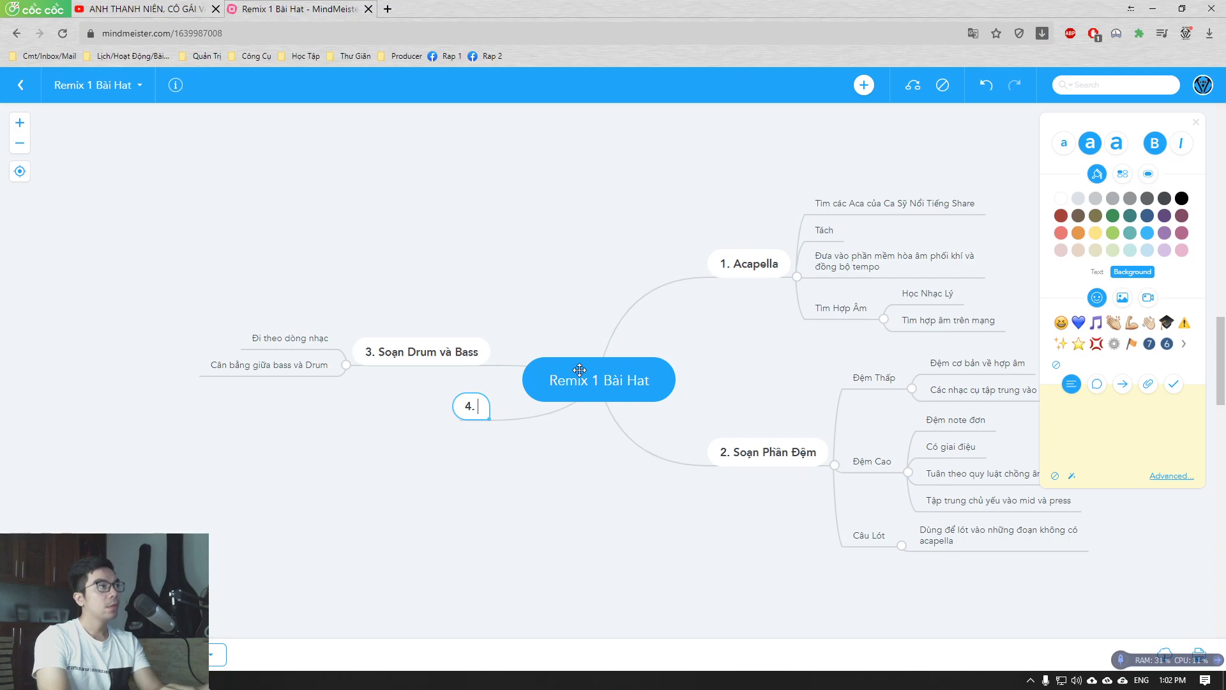
pyautogui.write(' D')
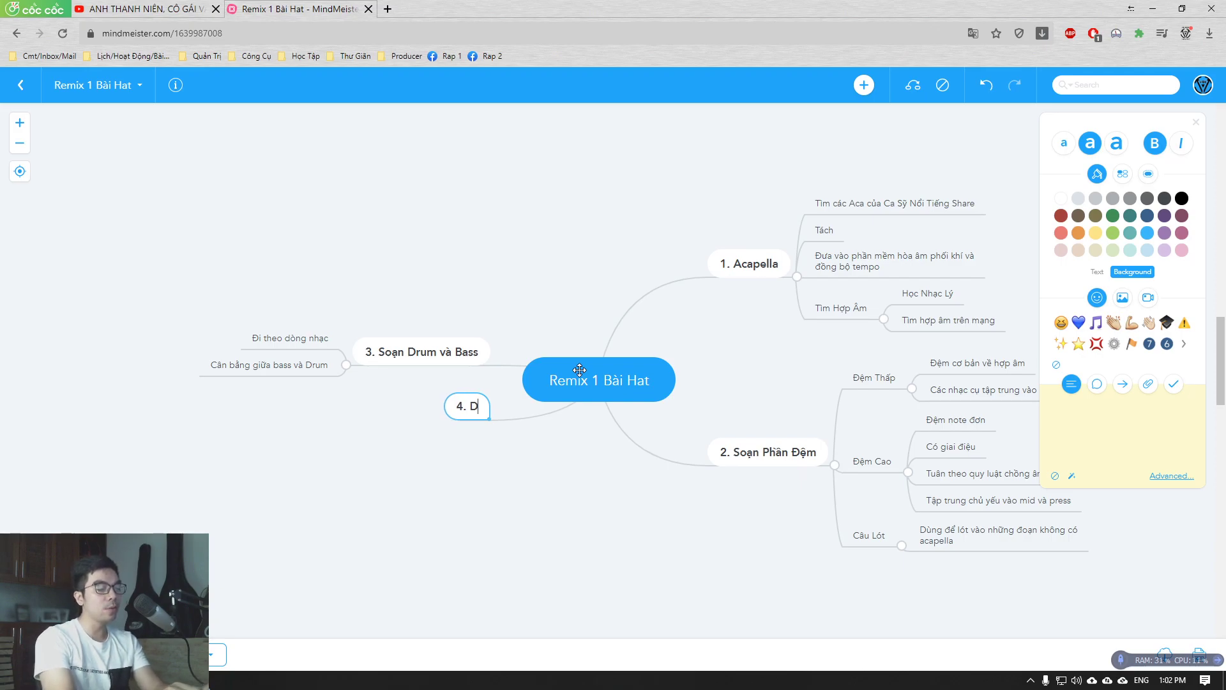
pyautogui.write('rop')
pyautogui.press('Tab')
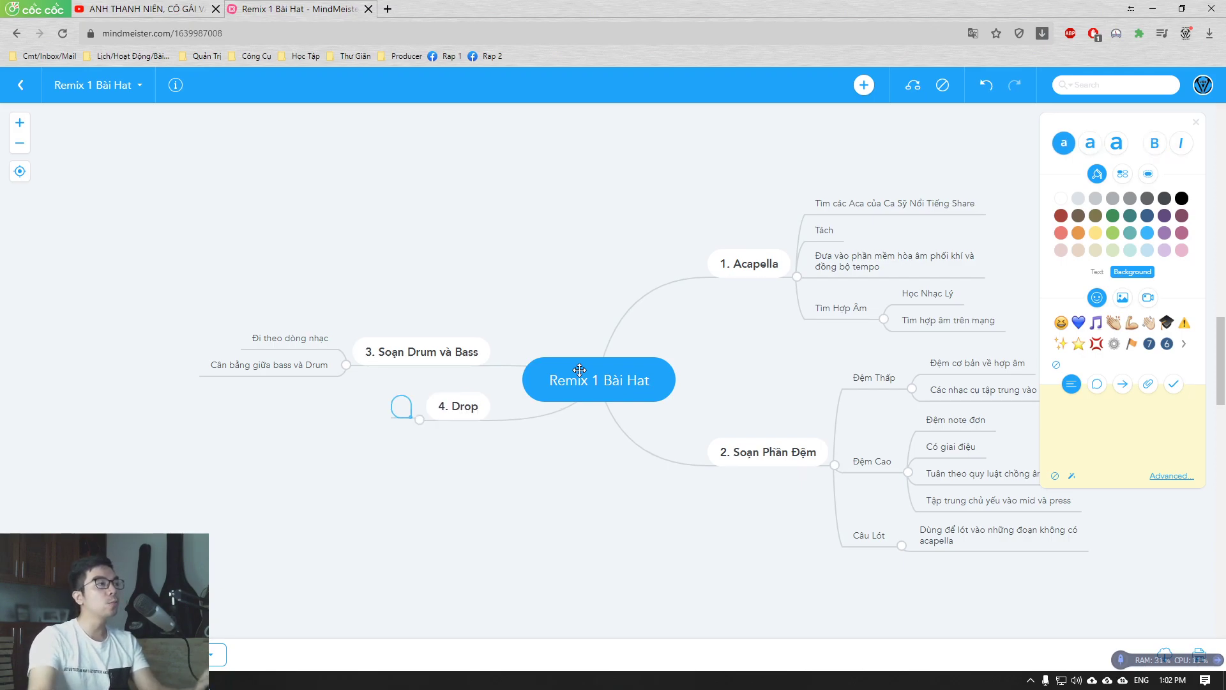
pyautogui.write('Drum')
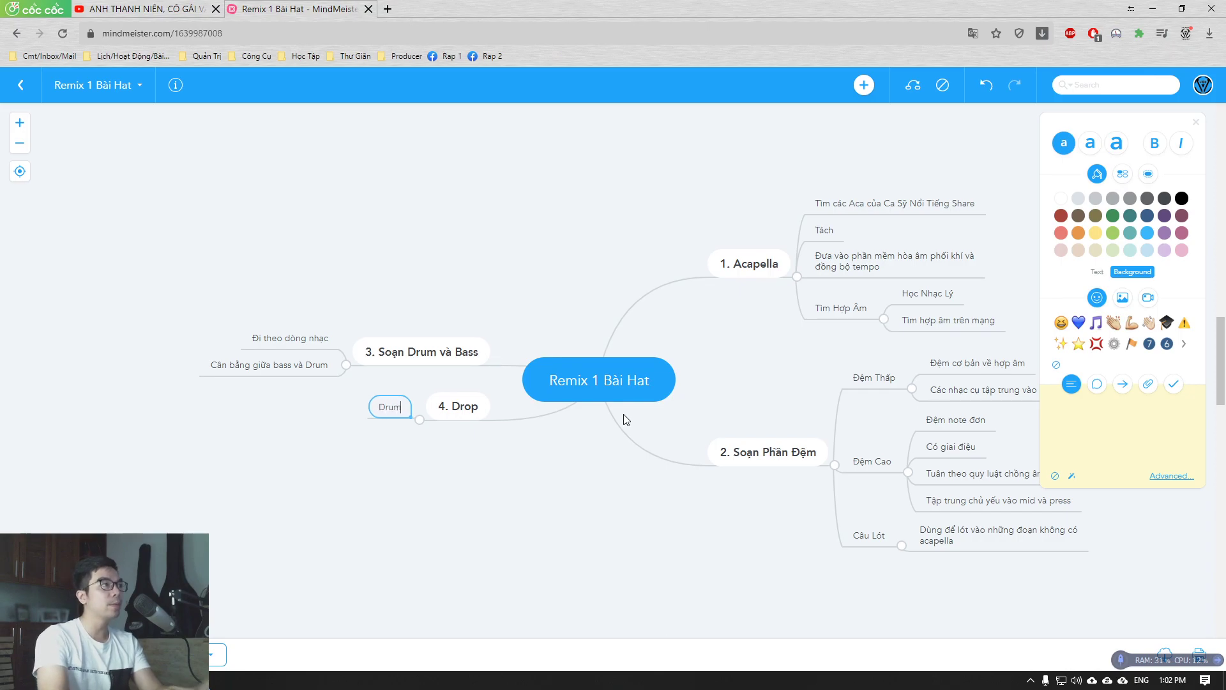
# Add Bass, Chord, Lead and FX as further sub-topics of 4. Drop.
pyautogui.doubleClick(458, 407)
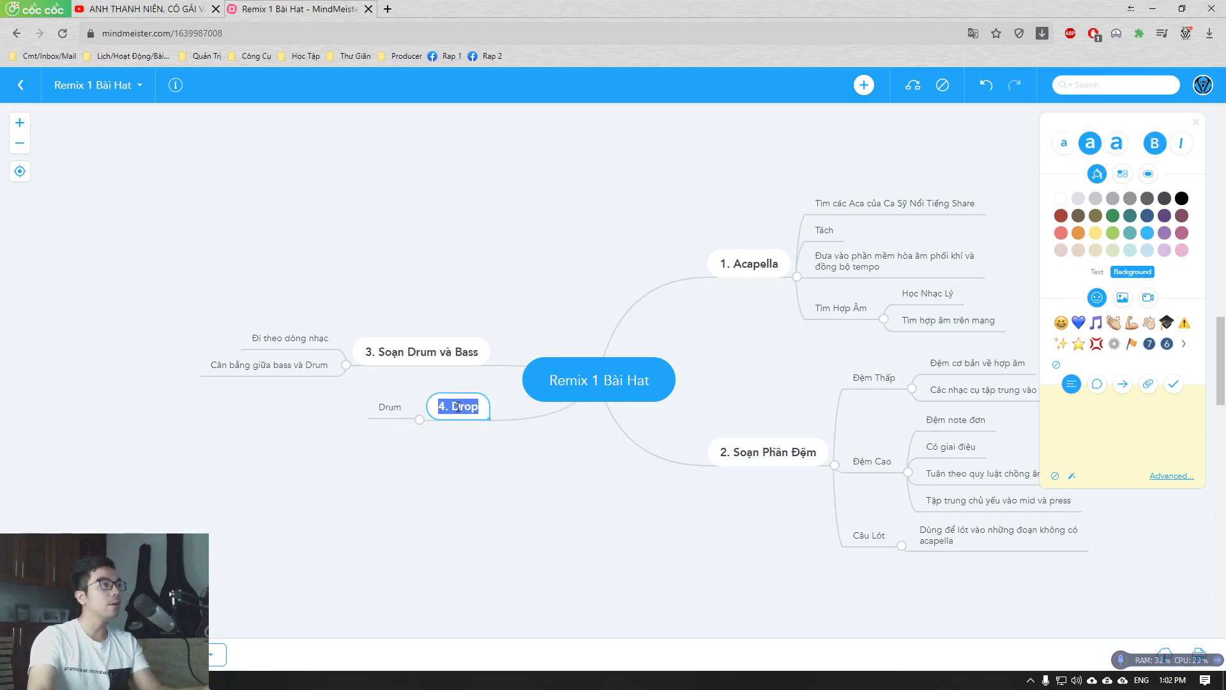
pyautogui.press('Tab')
pyautogui.write('Cho')
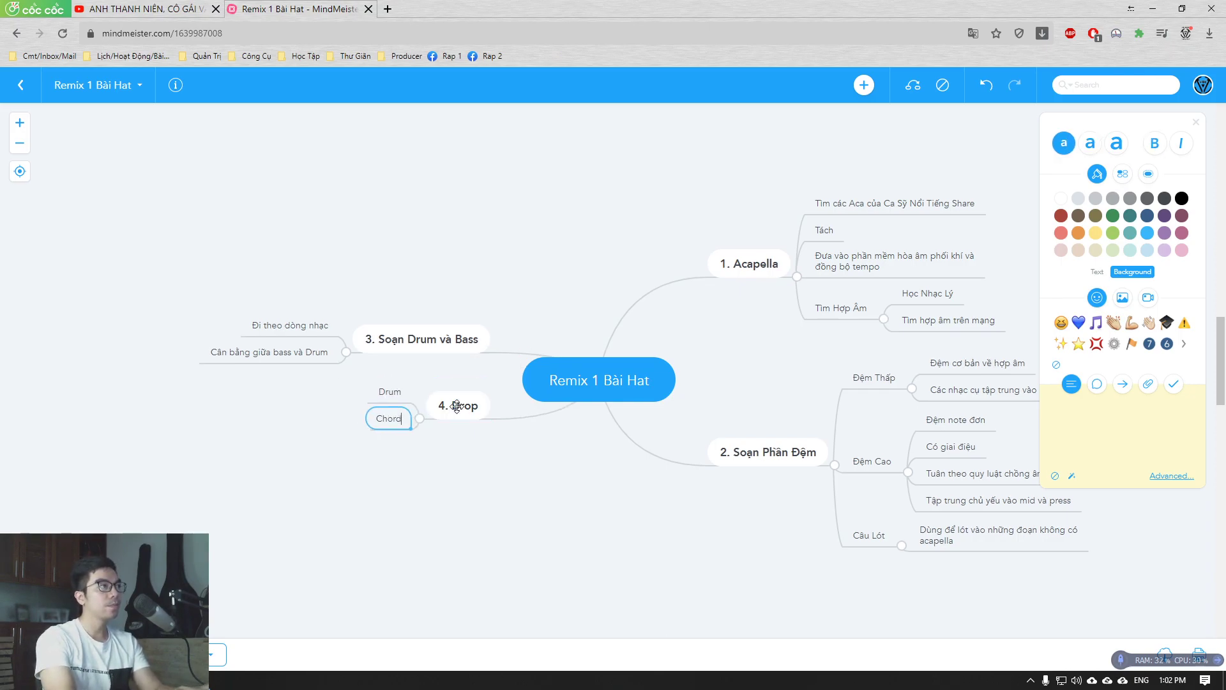
pyautogui.write('r')
pyautogui.press('BackSpace')
pyautogui.press('BackSpace')
pyautogui.press('BackSpace')
pyautogui.press('BackSpace')
pyautogui.write('Ba')
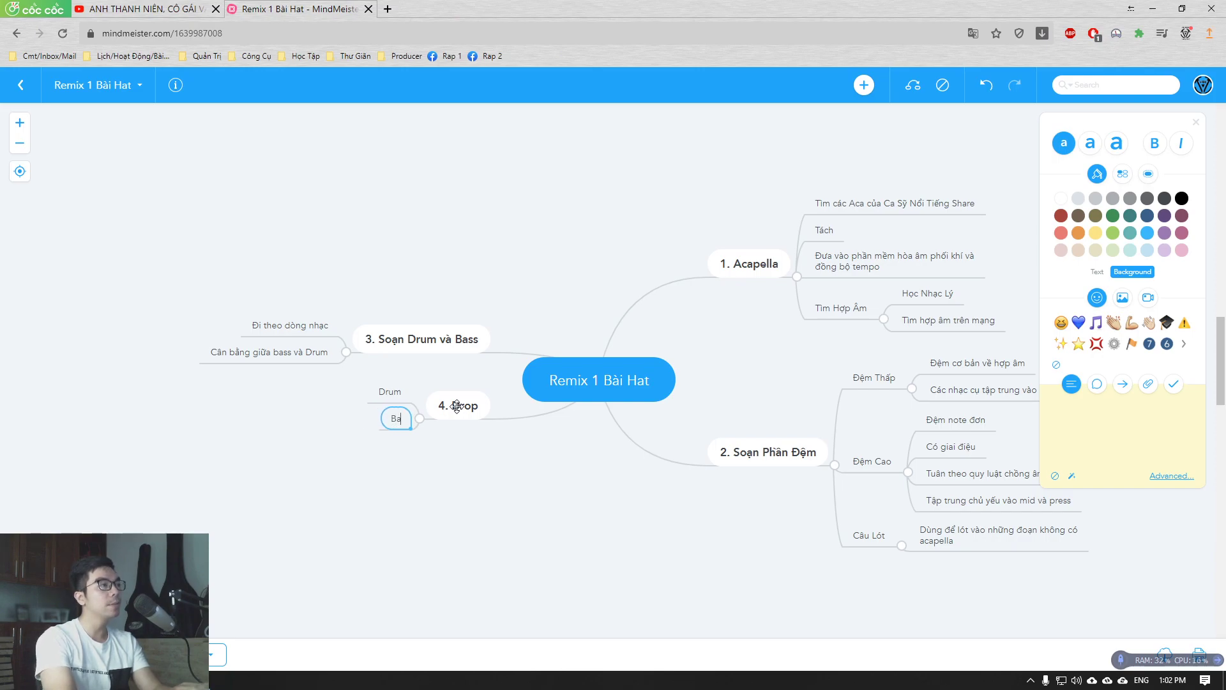
pyautogui.write('ss')
pyautogui.press('Return')
pyautogui.write('Chorr')
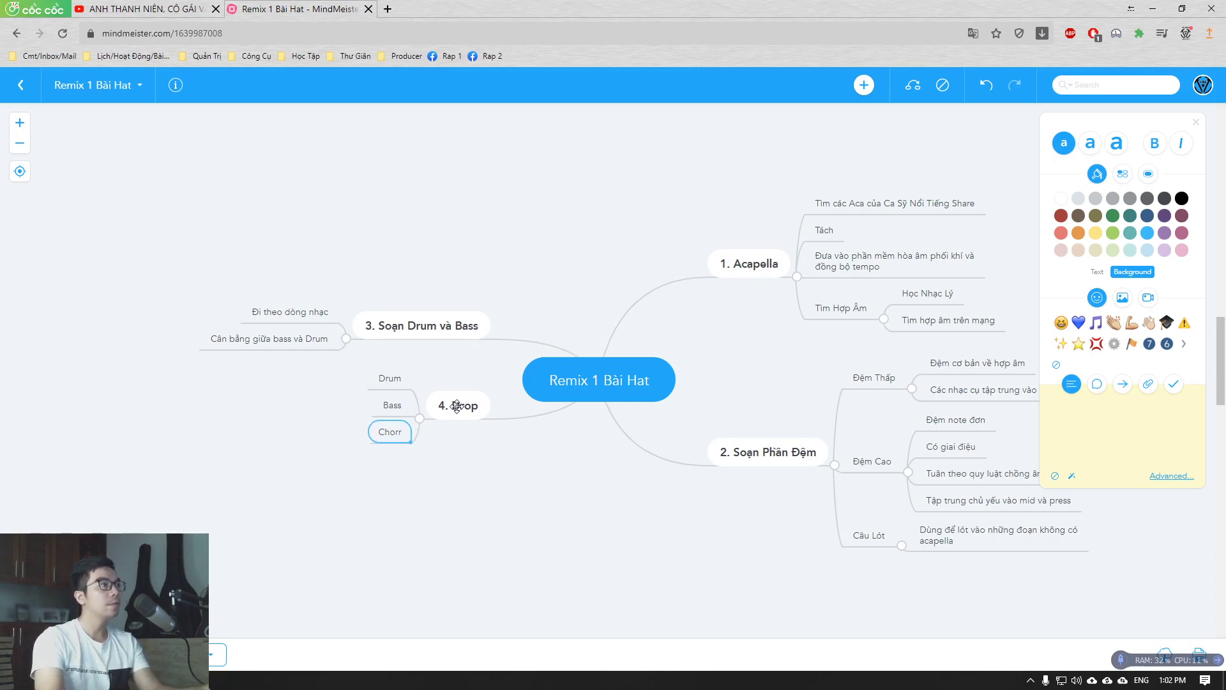
pyautogui.press('BackSpace')
pyautogui.write('d')
pyautogui.press('Return')
pyautogui.write('Le')
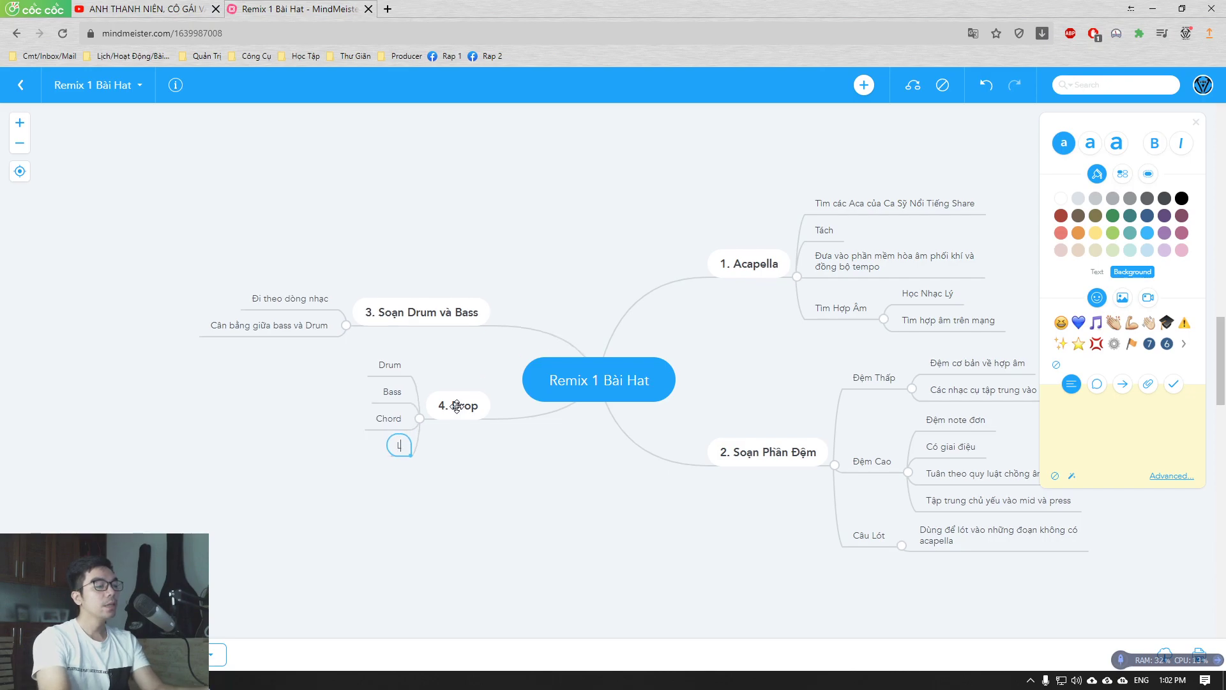
pyautogui.write('ad')
pyautogui.press('Return')
pyautogui.write('FX')
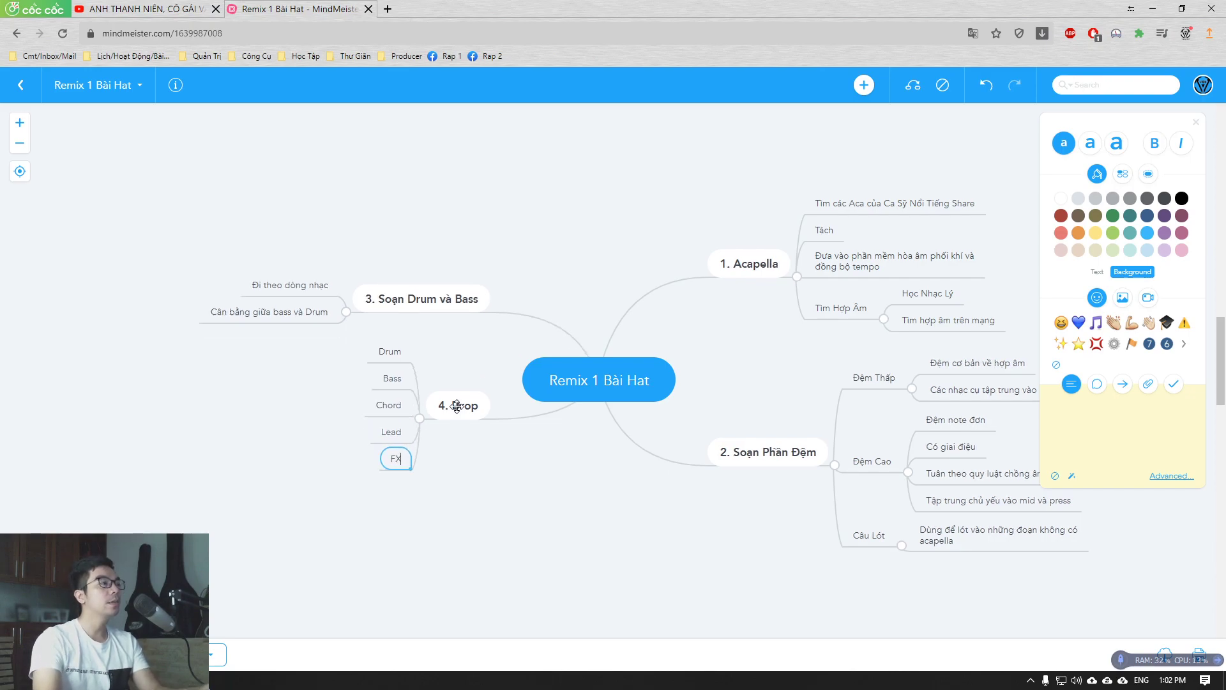
# Select each 4. Drop sub-topic in turn to check the finished list.
pyautogui.click(390, 352)
pyautogui.click(391, 378)
pyautogui.click(388, 405)
pyautogui.click(391, 433)
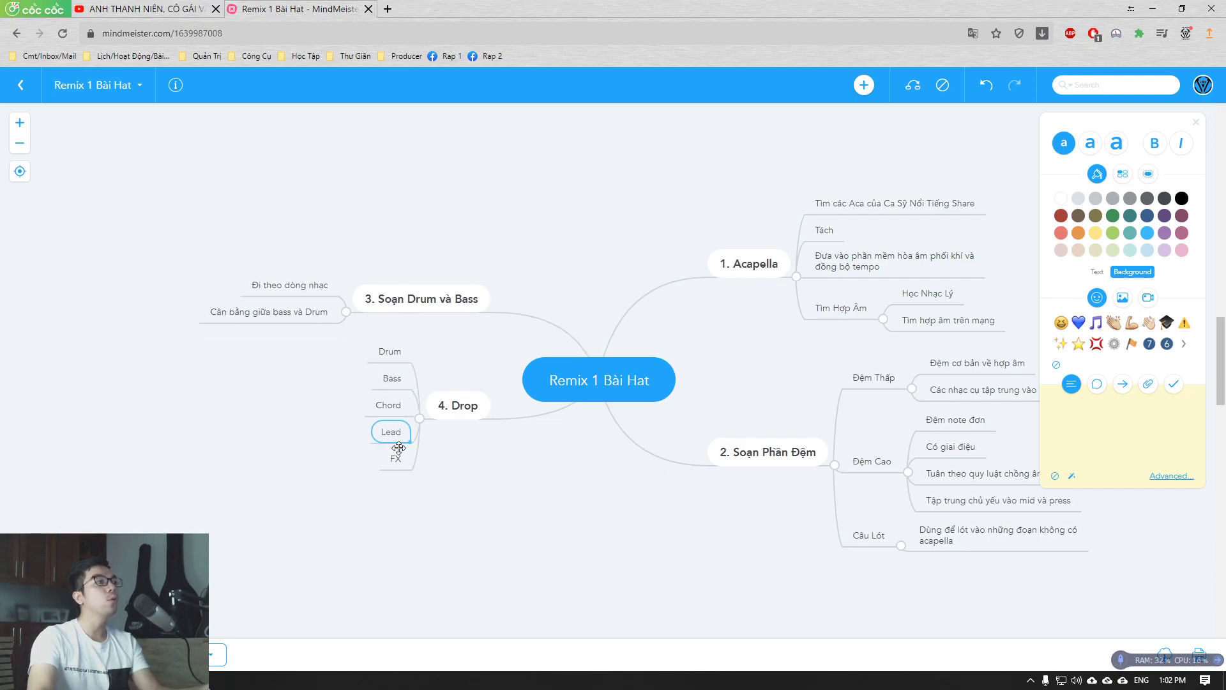
pyautogui.click(397, 456)
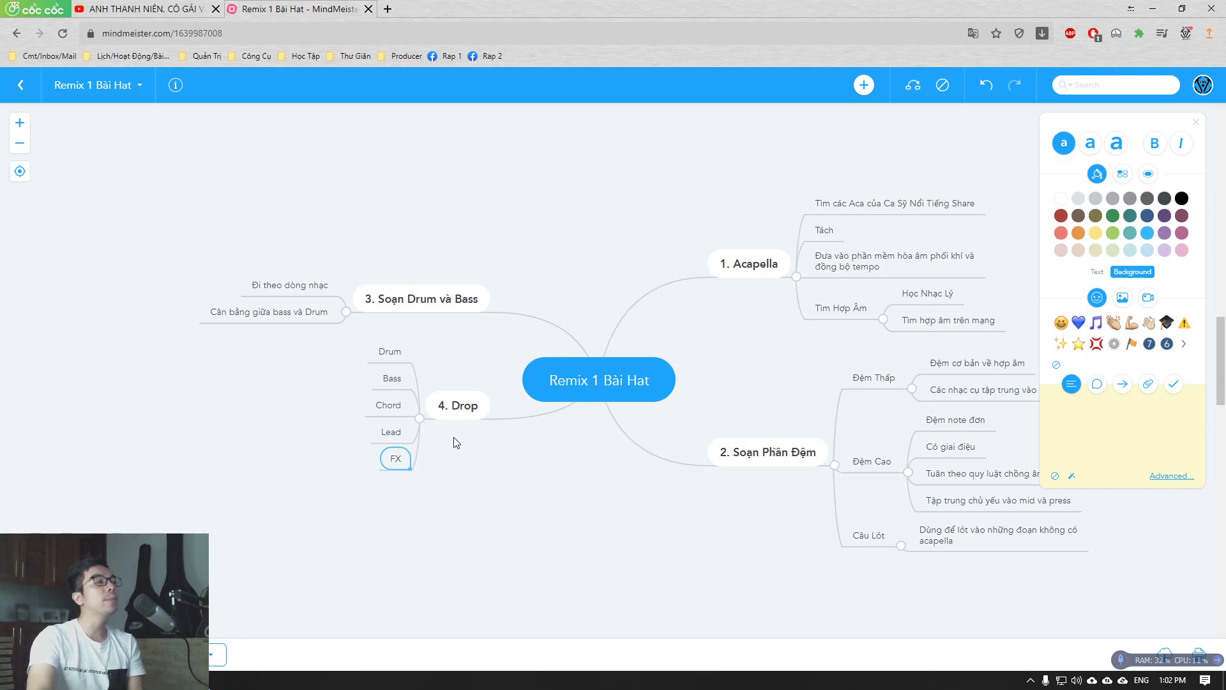
pyautogui.click(390, 352)
pyautogui.click(392, 379)
pyautogui.click(388, 405)
pyautogui.click(394, 465)
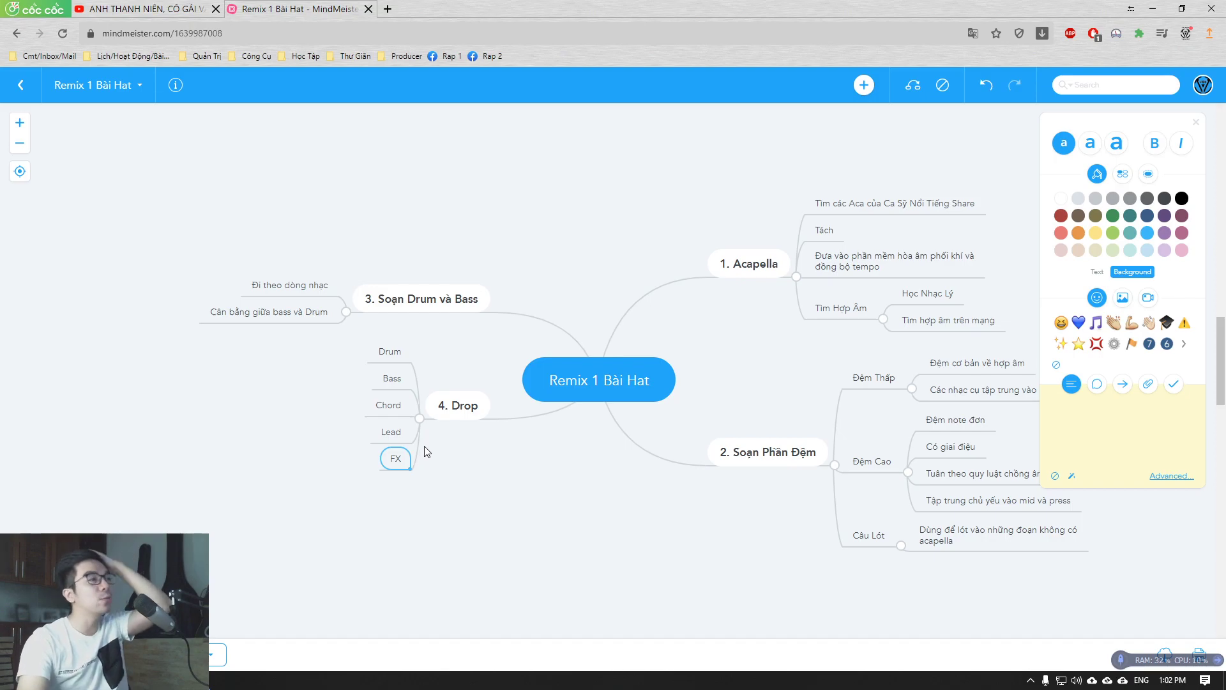
pyautogui.click(450, 405)
pyautogui.click(390, 354)
pyautogui.click(396, 409)
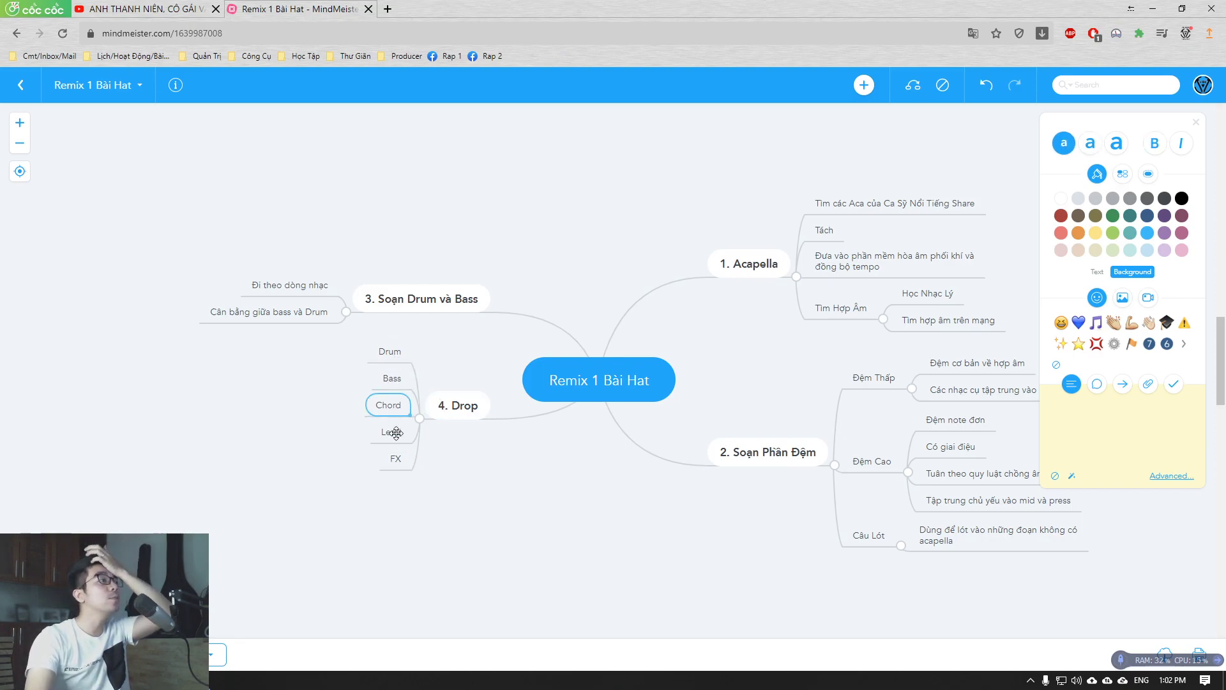
pyautogui.click(391, 432)
pyautogui.click(395, 459)
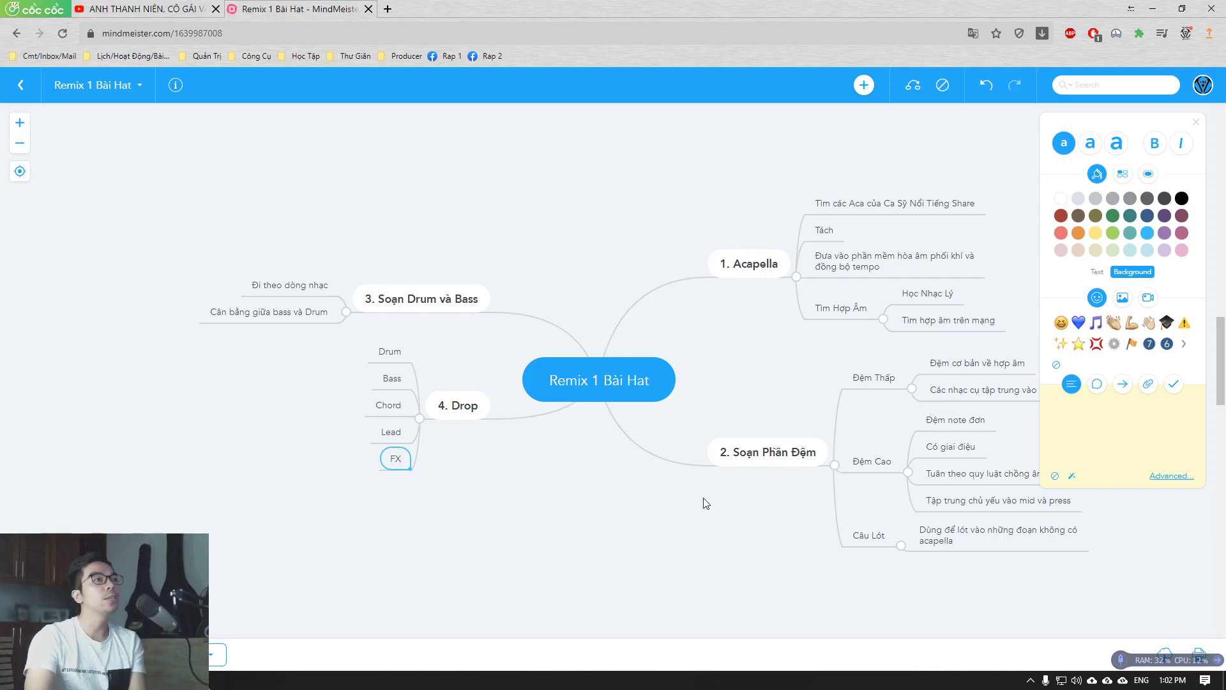
pyautogui.click(471, 417)
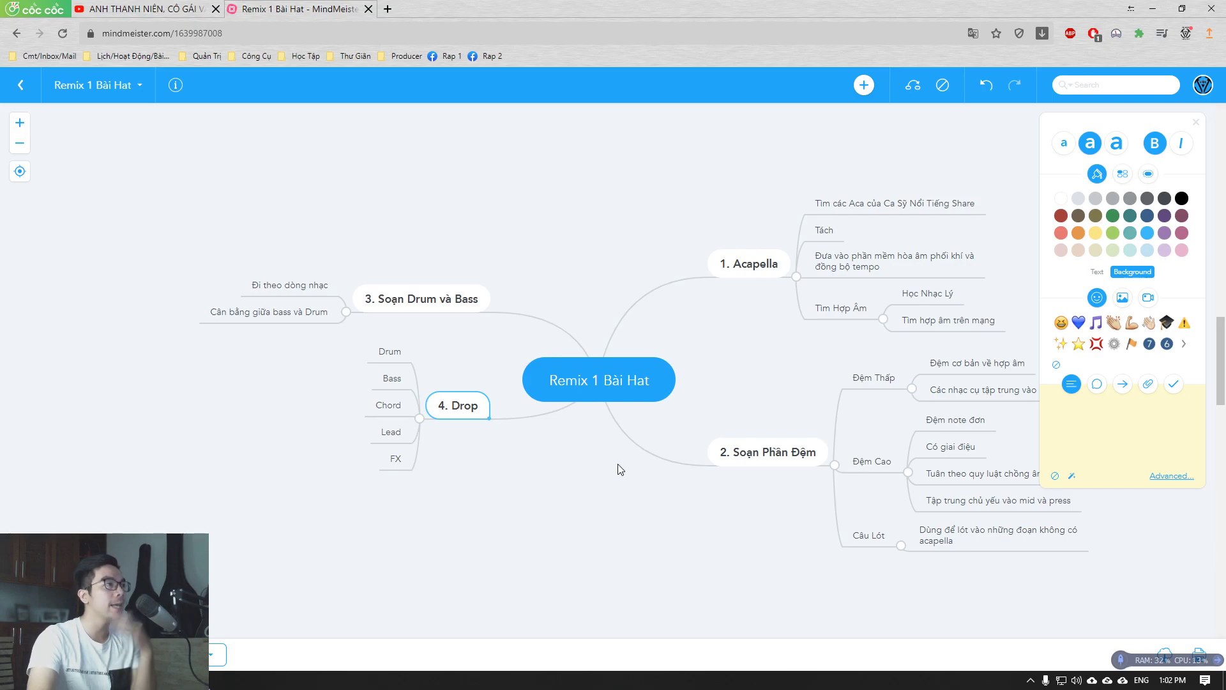
# Add a '5. Buildup' branch with the sub-topic 'Giúp nối liền năng lượng giữa Break và Drop'.
pyautogui.click(606, 381)
pyautogui.press('Tab')
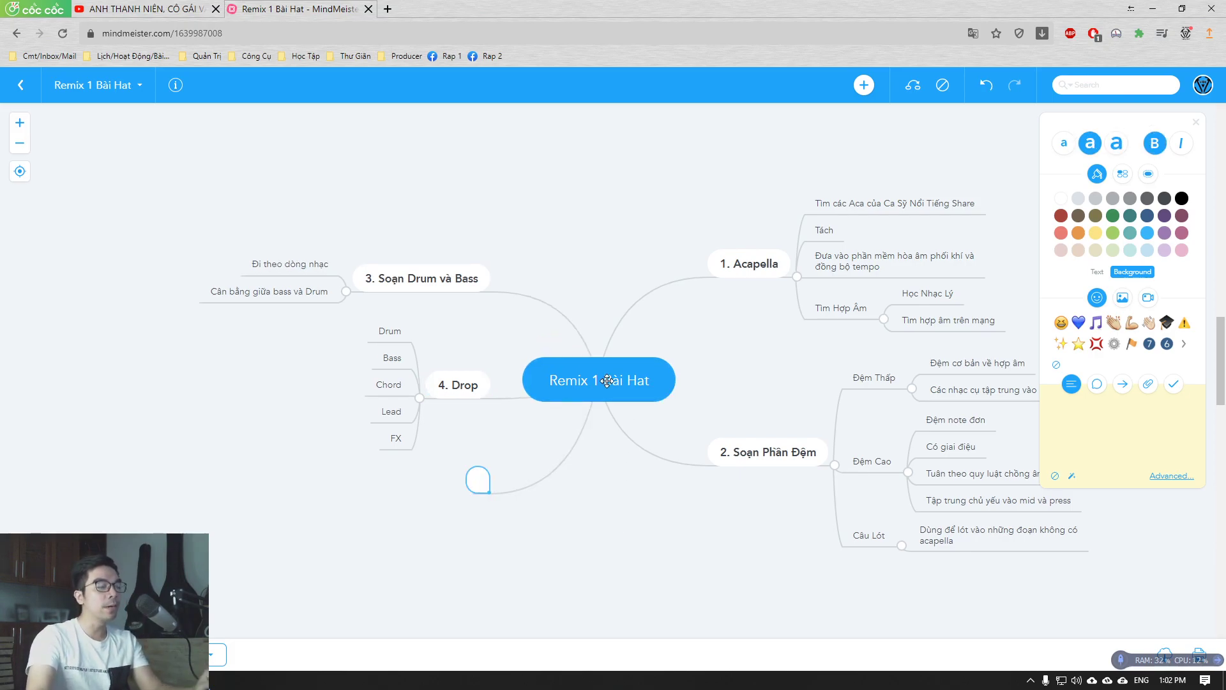
pyautogui.write('5. Bui')
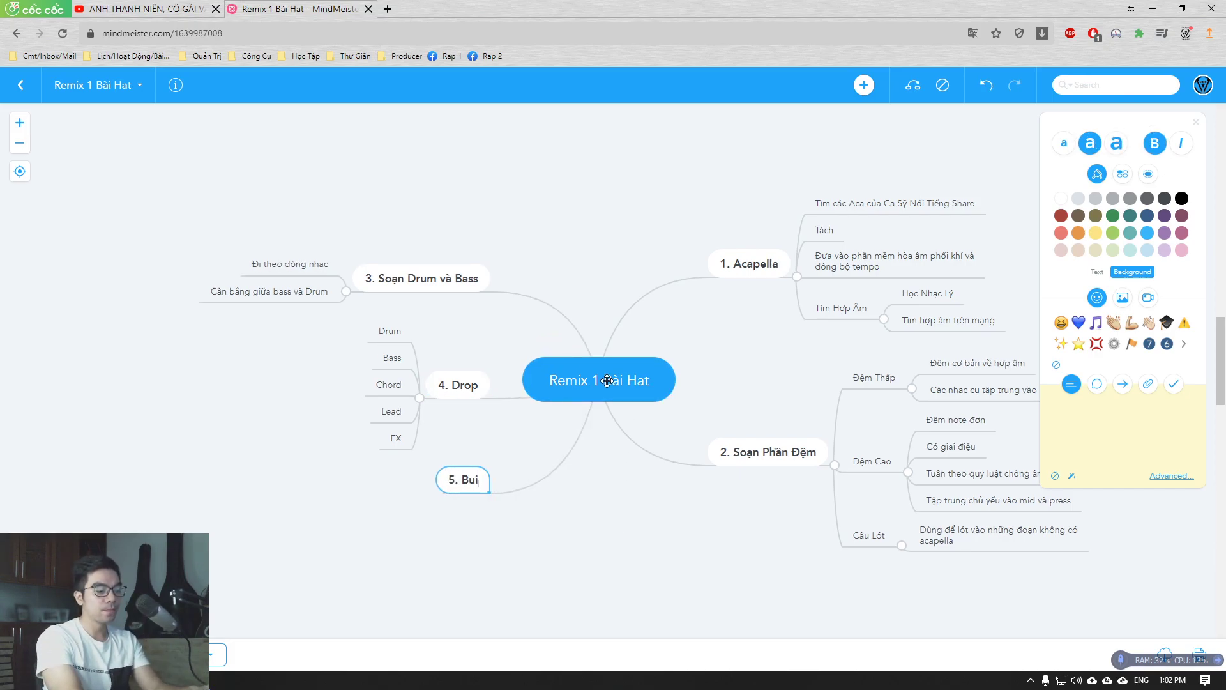
pyautogui.write('ldup')
pyautogui.press('Tab')
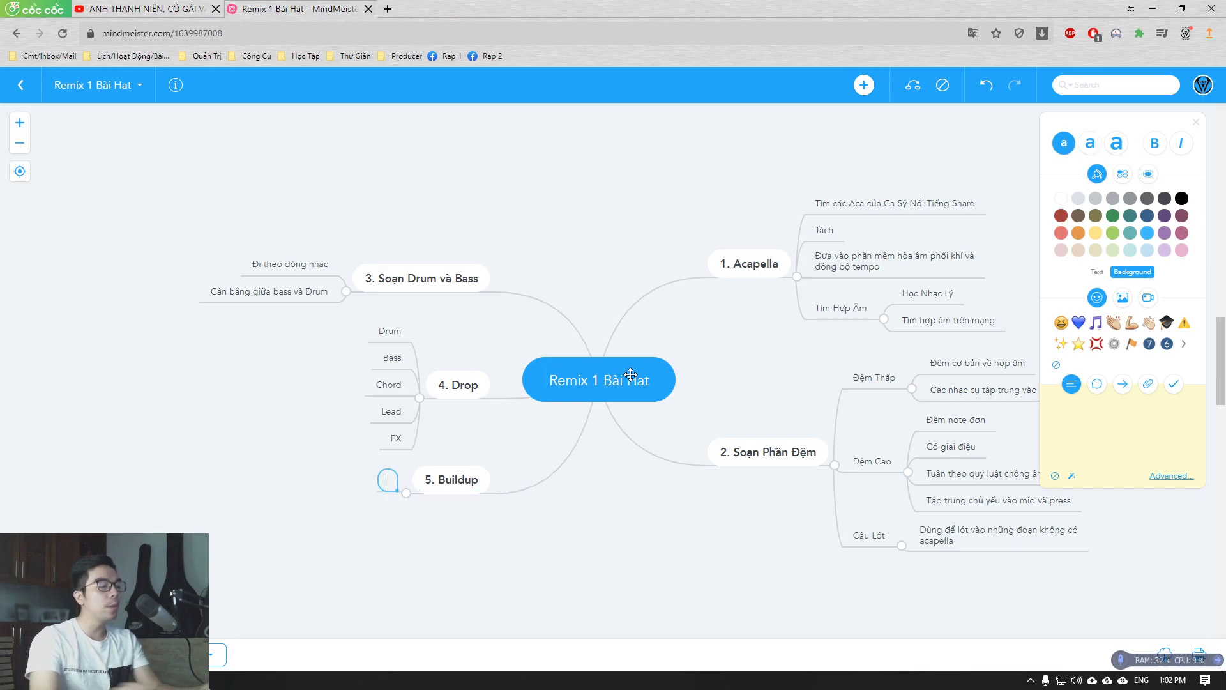
pyautogui.write('Giúp n')
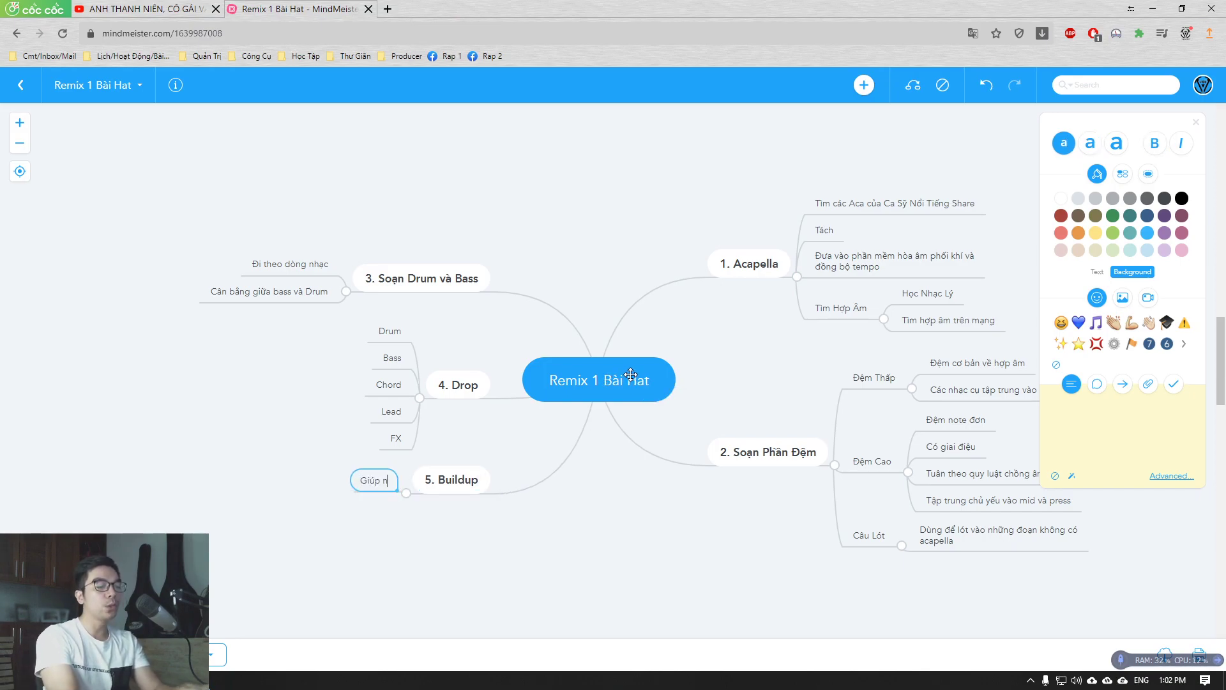
pyautogui.write('ối liền năng lượng giưa')
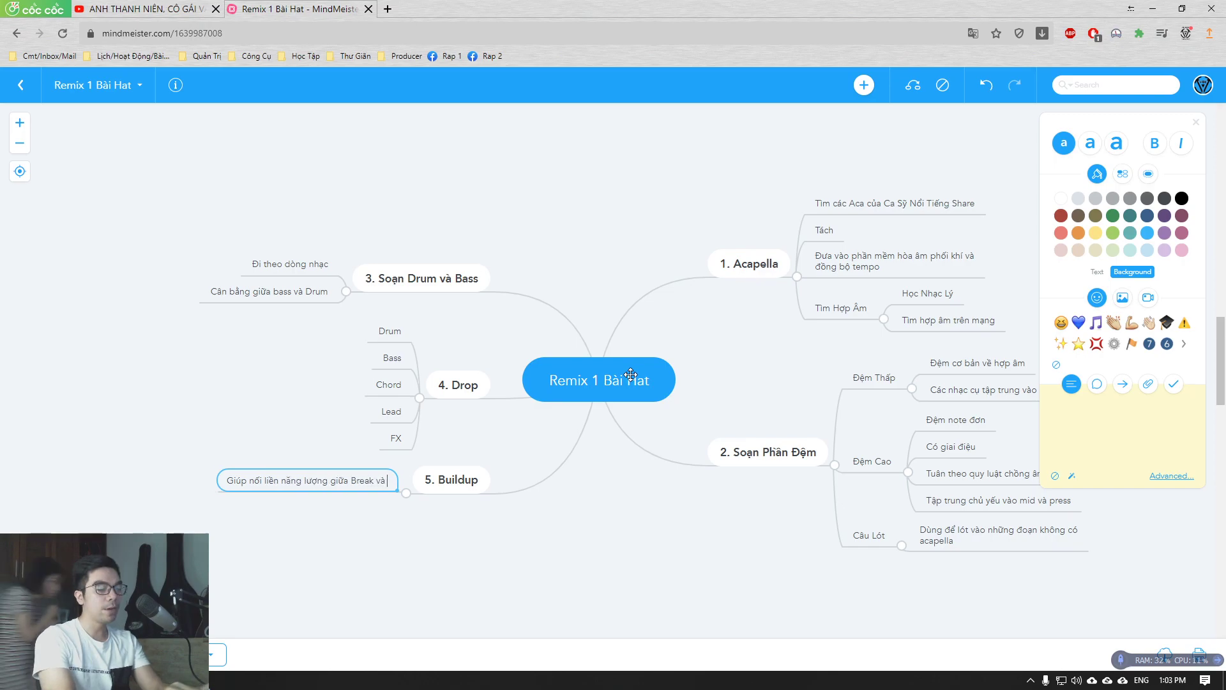
pyautogui.write('x Break và Drop')
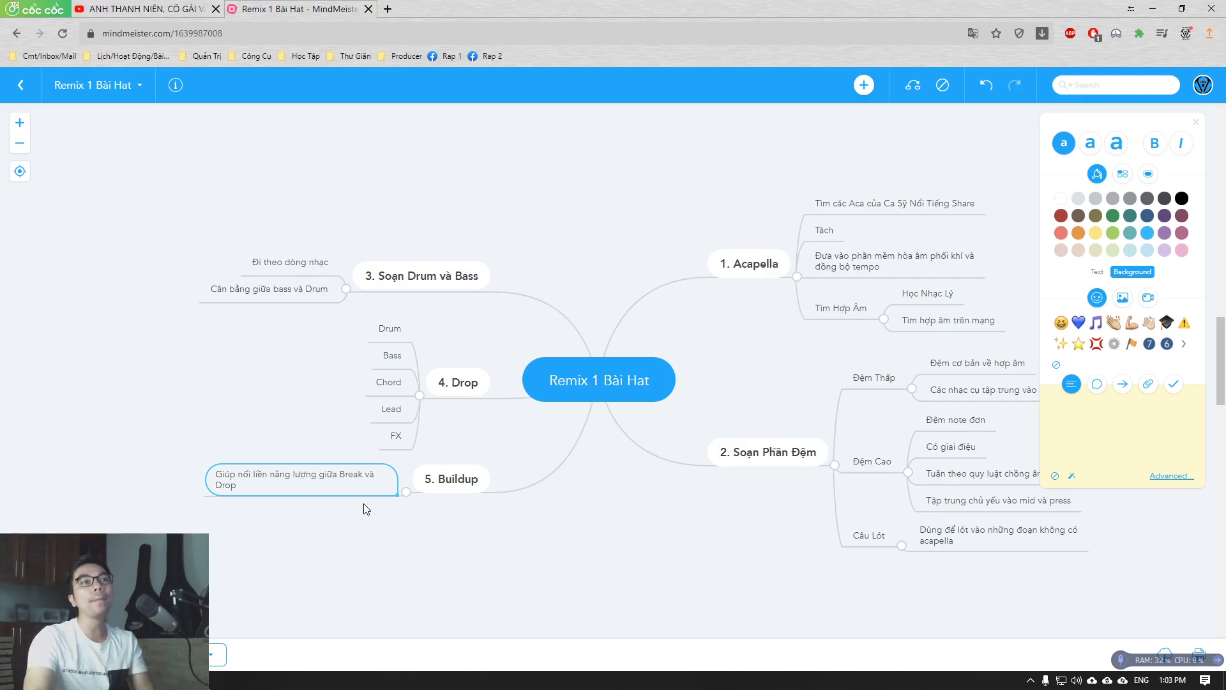
pyautogui.click(452, 482)
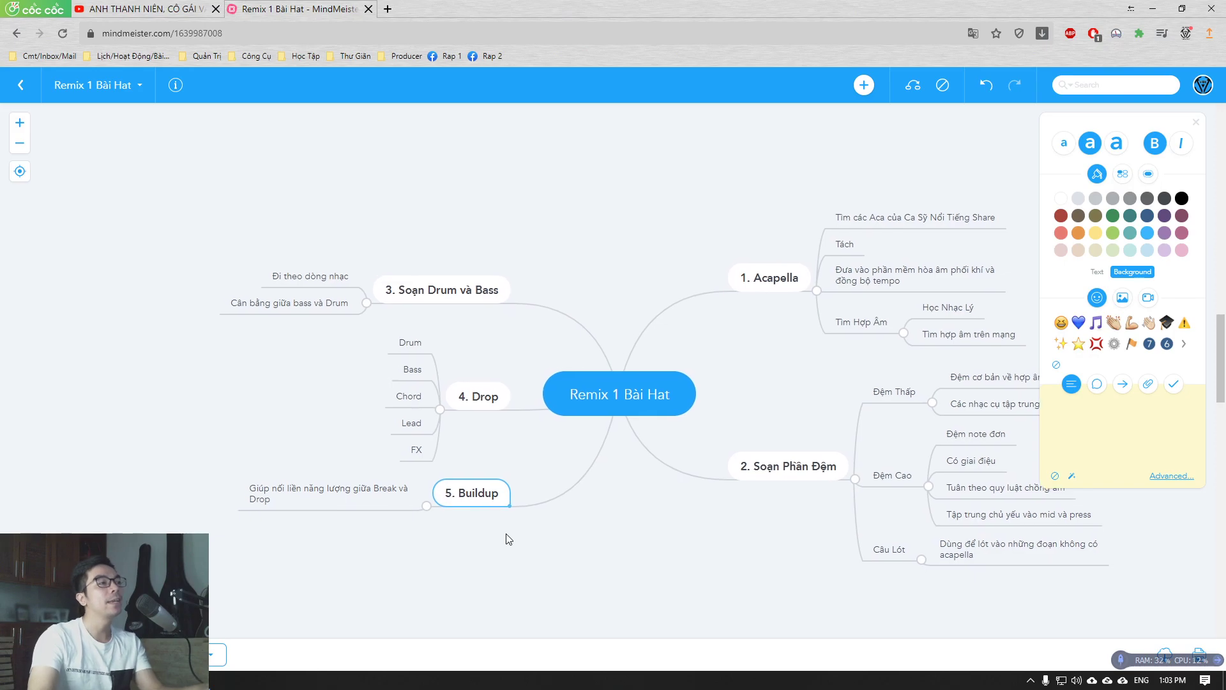
# Add a new main branch off the root titled '6. Mix Master'.
pyautogui.moveTo(505, 537); pyautogui.dragTo(592, 551)
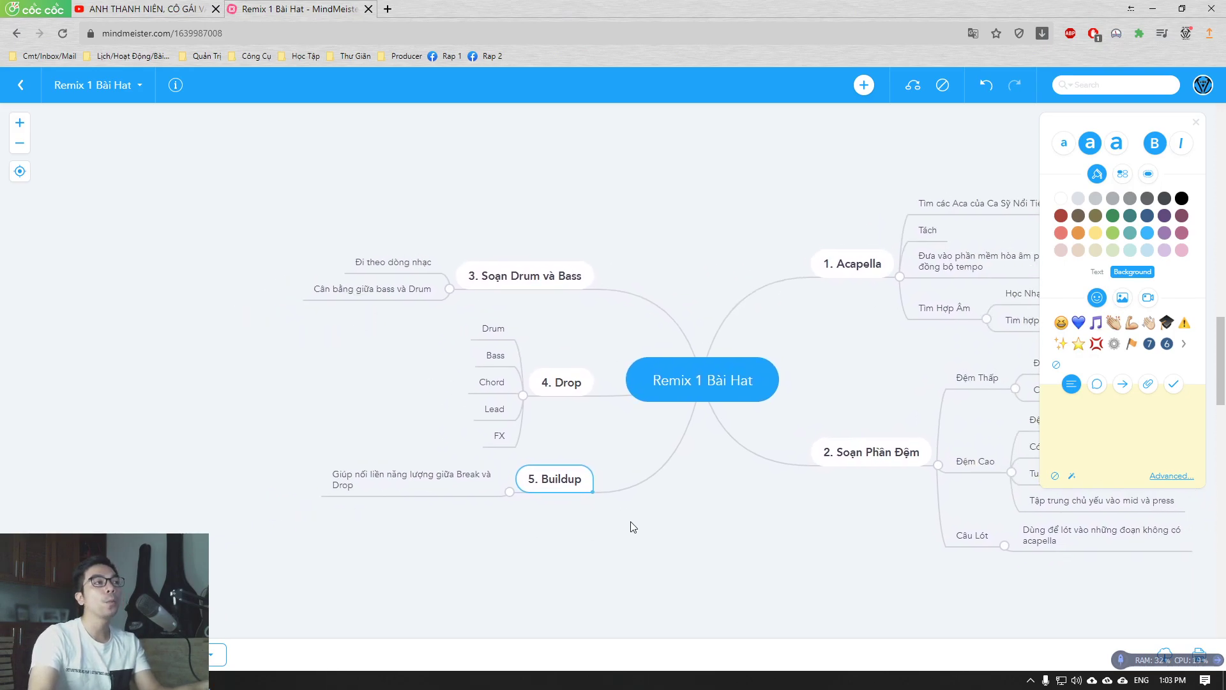
pyautogui.press('Return')
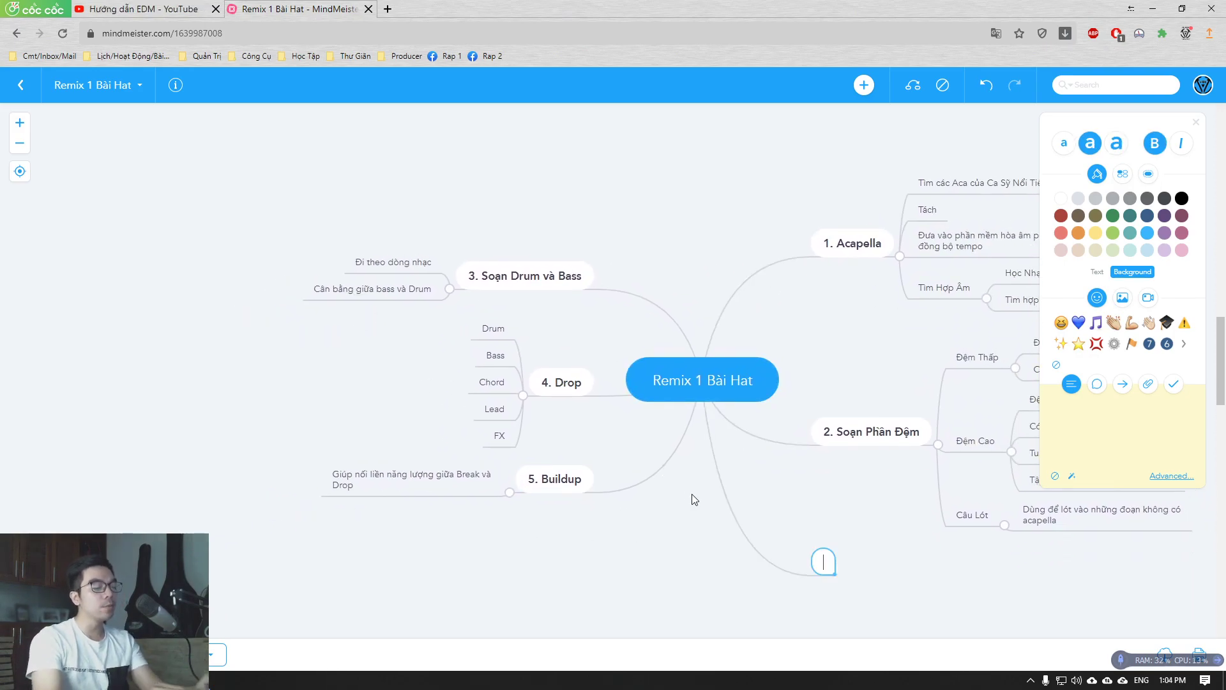
pyautogui.write('Mix Mas')
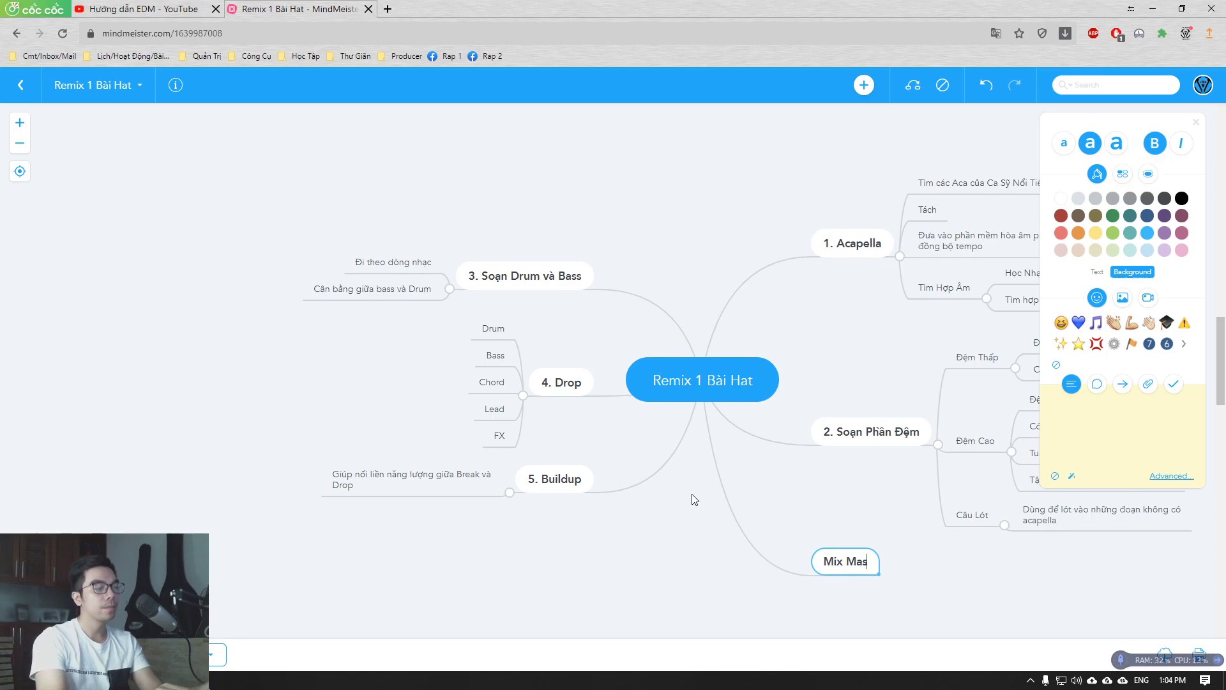
pyautogui.write('ter')
pyautogui.click(825, 562)
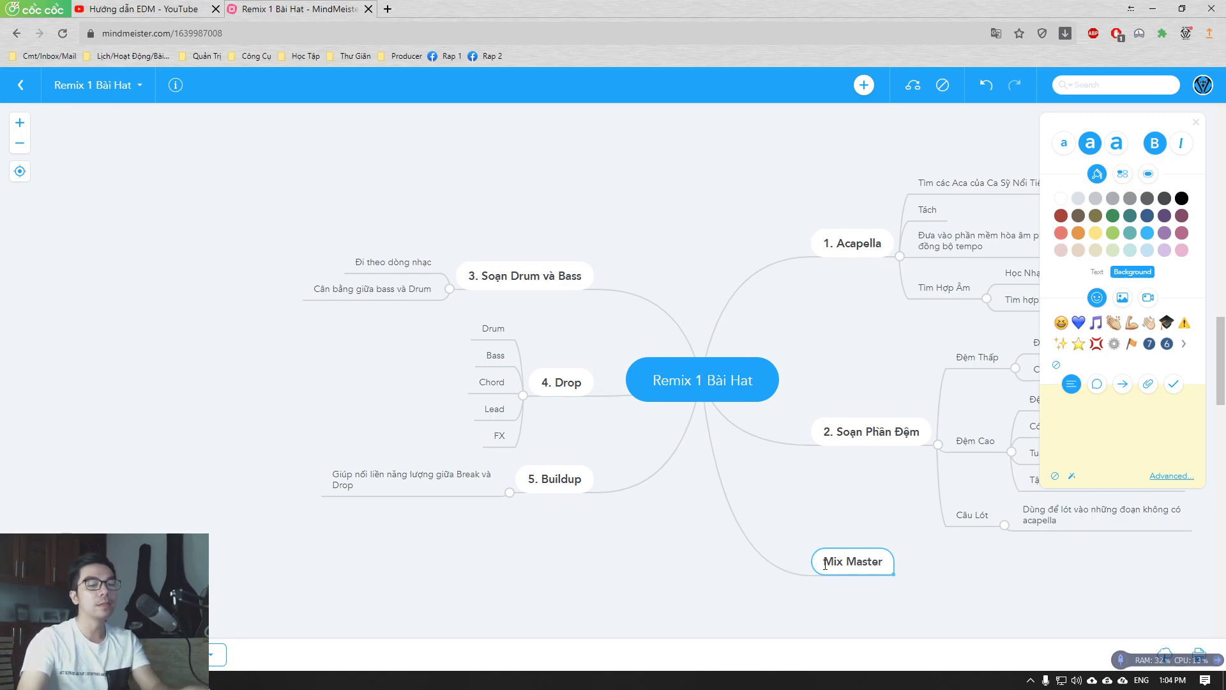
pyautogui.write('6.')
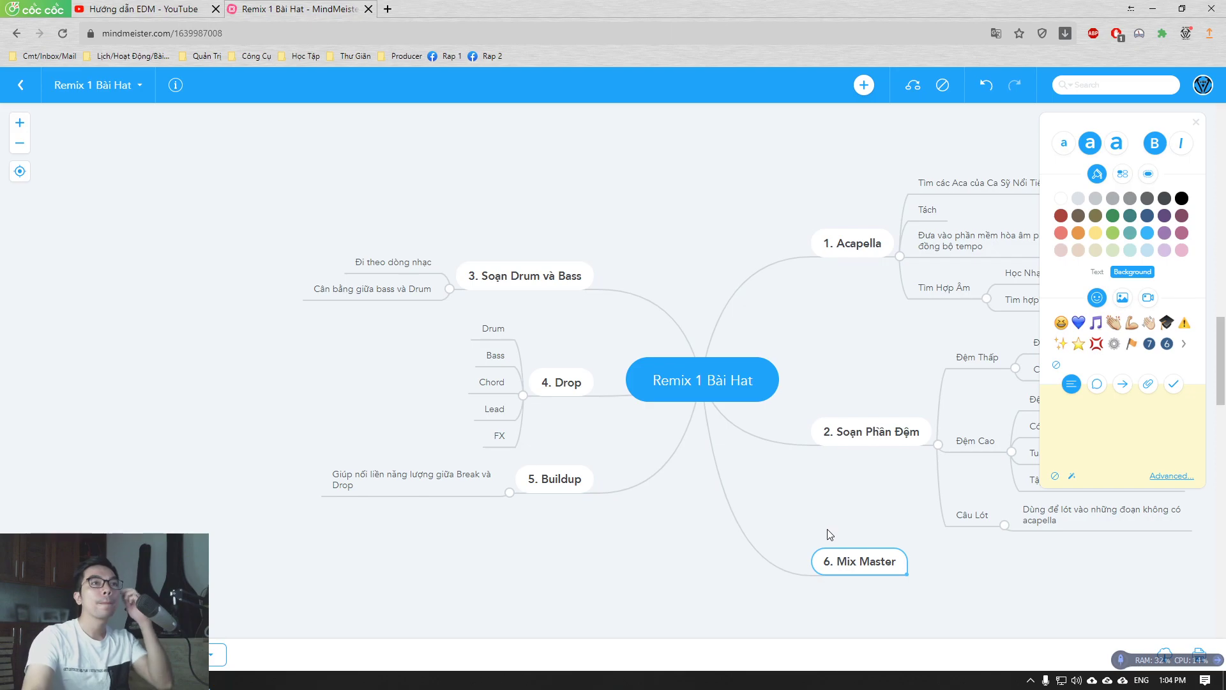
pyautogui.hscroll(3, 826, 532)
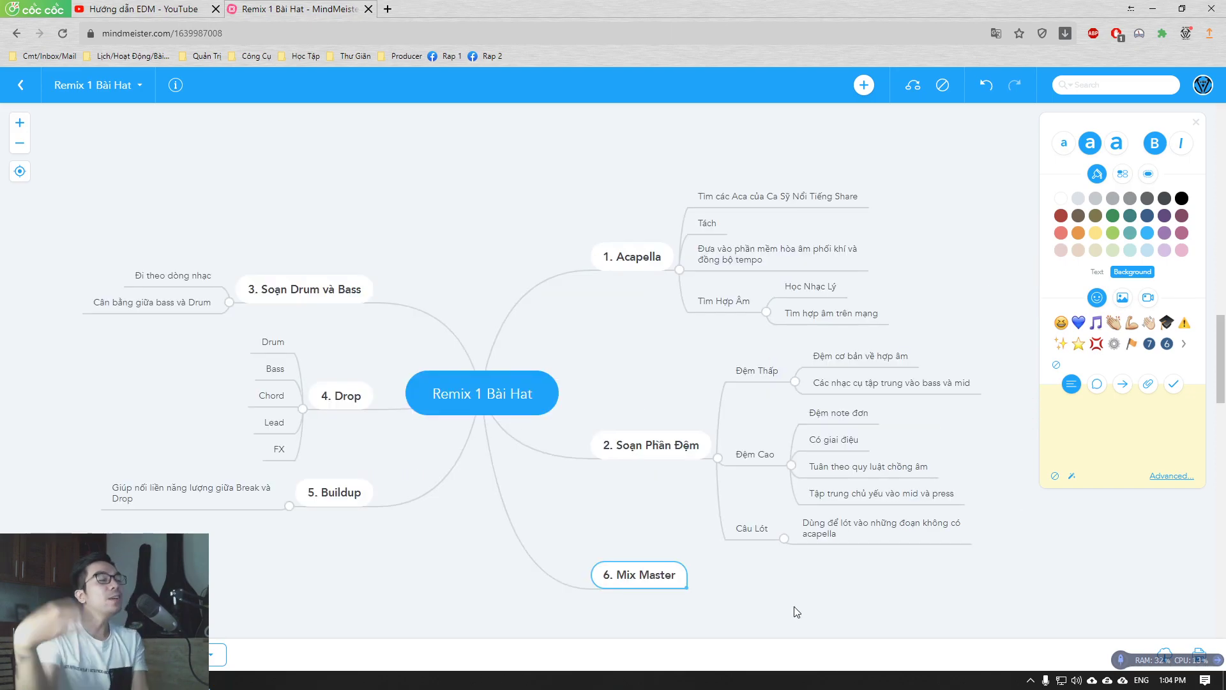